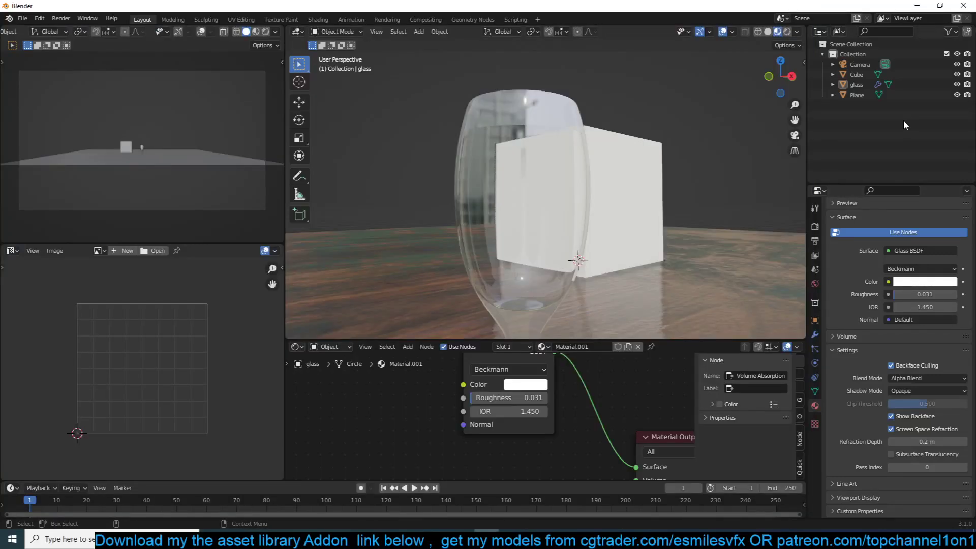
Box-select and delete the glass and cube in the existing scene
{"action": "left_click", "coordinate": [647, 159]}
{"action": "left_click", "coordinate": [544, 169]}
{"action": "key", "text": "KP_Decimal"}
{"action": "middle_click_drag", "start_coordinate": [597, 155], "coordinate": [590, 216]}
{"action": "scroll", "coordinate": [613, 160], "scroll_direction": "down", "scroll_amount": 5}
{"action": "left_click_drag", "start_coordinate": [628, 89], "coordinate": [514, 224]}
{"action": "key", "text": "Delete"}
Start a new file without saving the existing scene
{"action": "middle_click_drag", "start_coordinate": [538, 226], "coordinate": [617, 209]}
{"action": "key", "text": "ctrl+n"}
{"action": "left_click", "coordinate": [618, 204]}
{"action": "left_click", "coordinate": [503, 290]}
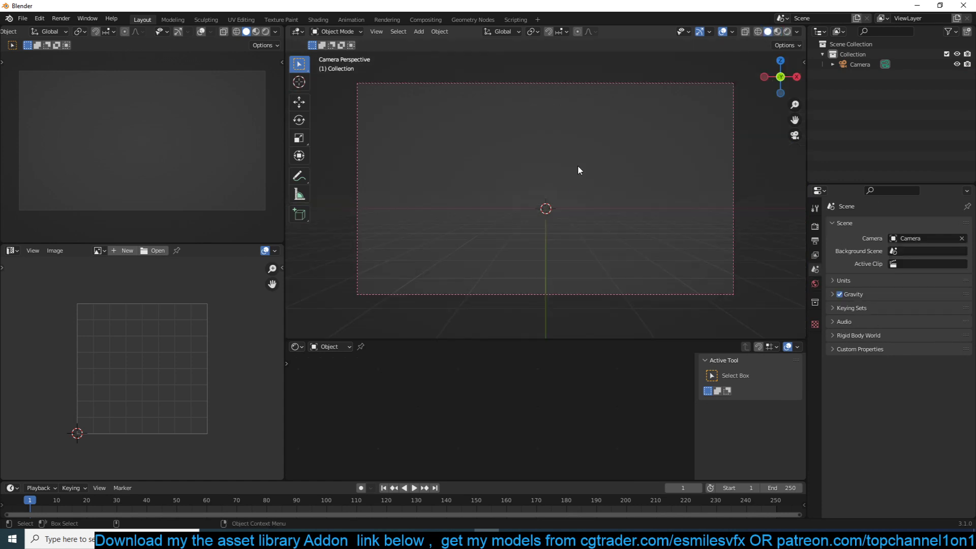
Search all objects in the asset library add-on for "glass"
{"action": "middle_click_drag", "start_coordinate": [577, 166], "coordinate": [570, 187]}
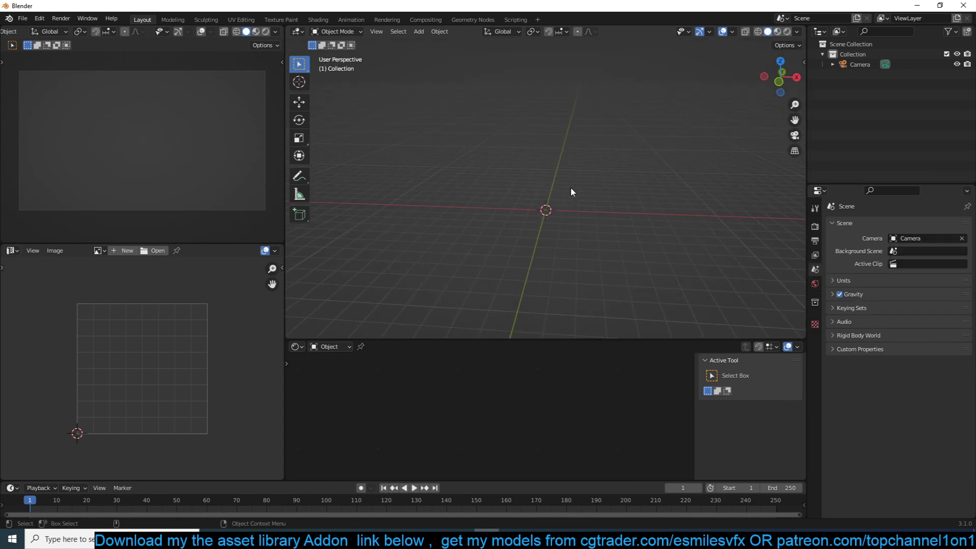
{"action": "key", "text": "n"}
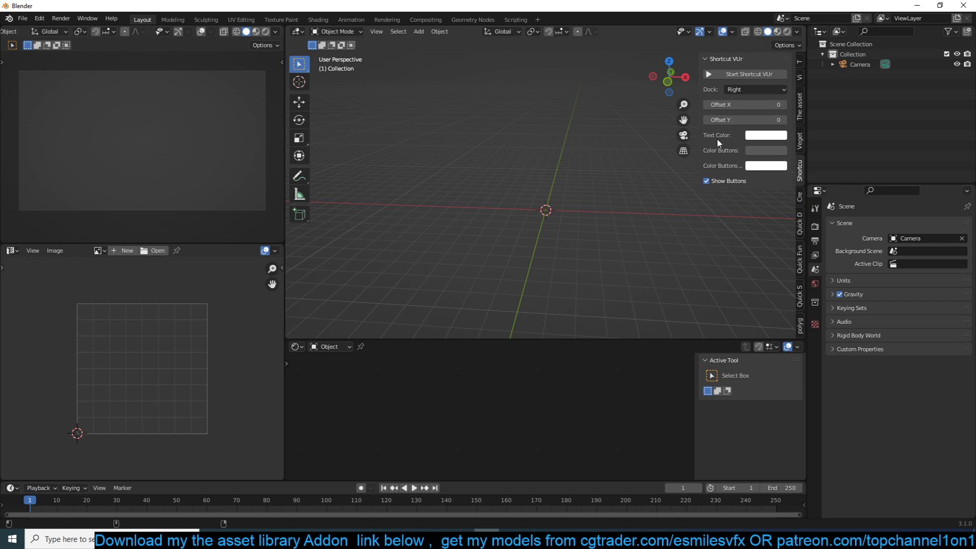
{"action": "left_click", "coordinate": [801, 105]}
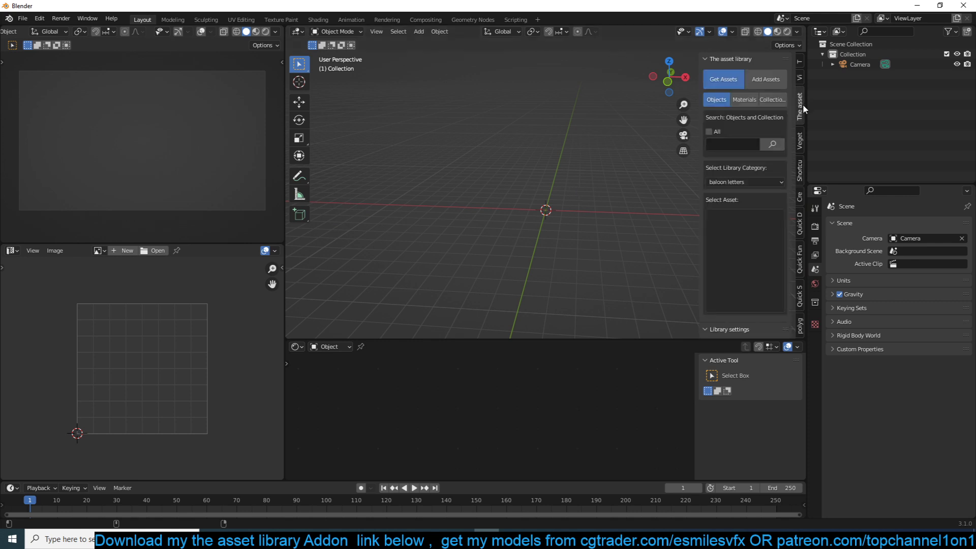
{"action": "left_click", "coordinate": [729, 143]}
{"action": "type", "text": "glass"}
{"action": "left_click", "coordinate": [778, 143]}
Choose the stemmed drinking glass from the found assets and add it to the scene
{"action": "left_click", "coordinate": [746, 269]}
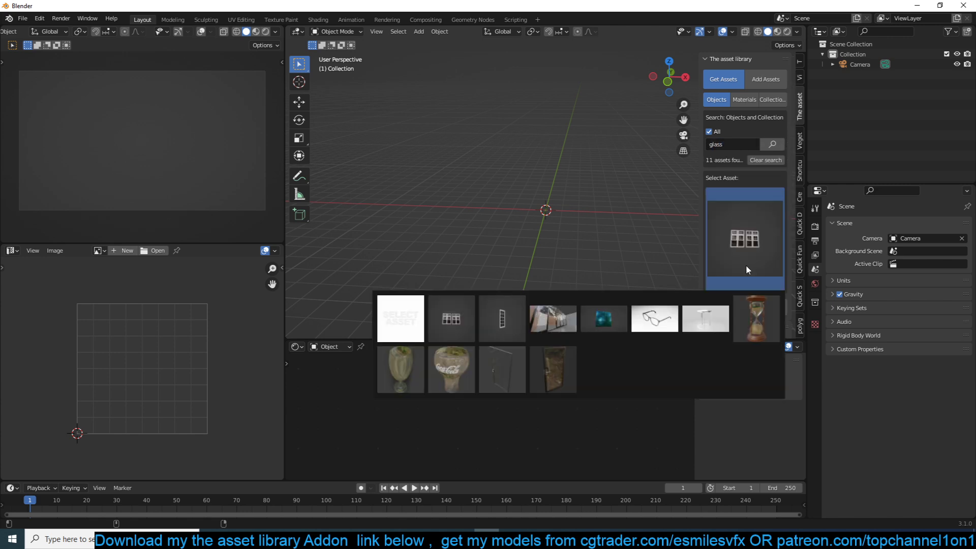
{"action": "left_click", "coordinate": [416, 372]}
{"action": "left_click", "coordinate": [744, 307]}
Frame the selected glass, switch the viewport to Material Preview shading and show the render properties
{"action": "left_click", "coordinate": [548, 216]}
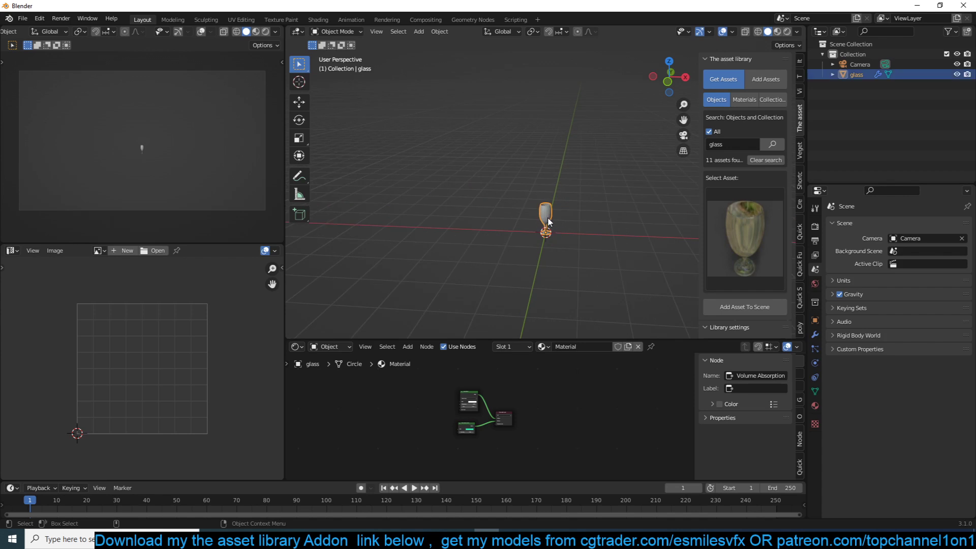
{"action": "key", "text": "KP_Decimal"}
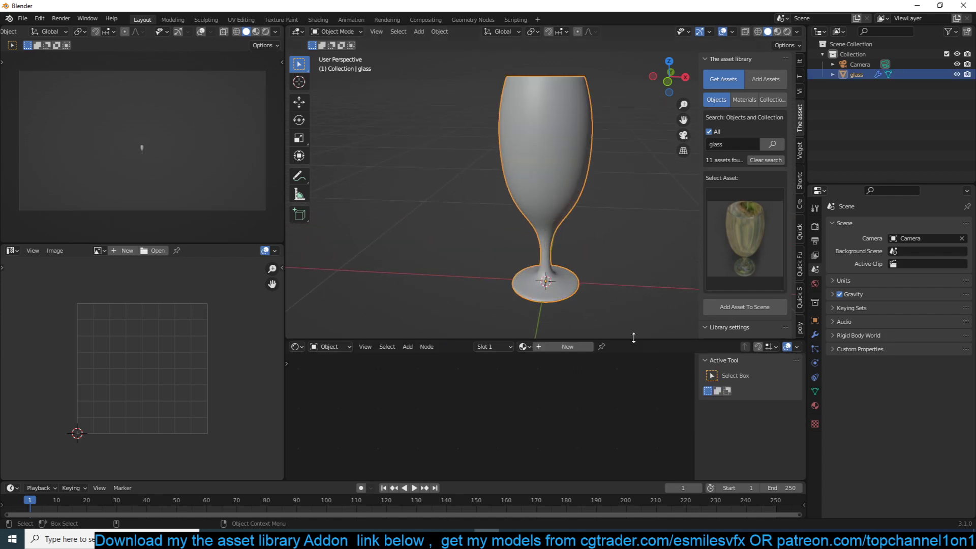
{"action": "scroll", "coordinate": [608, 227], "scroll_direction": "down", "scroll_amount": 5}
{"action": "left_click", "coordinate": [778, 31]}
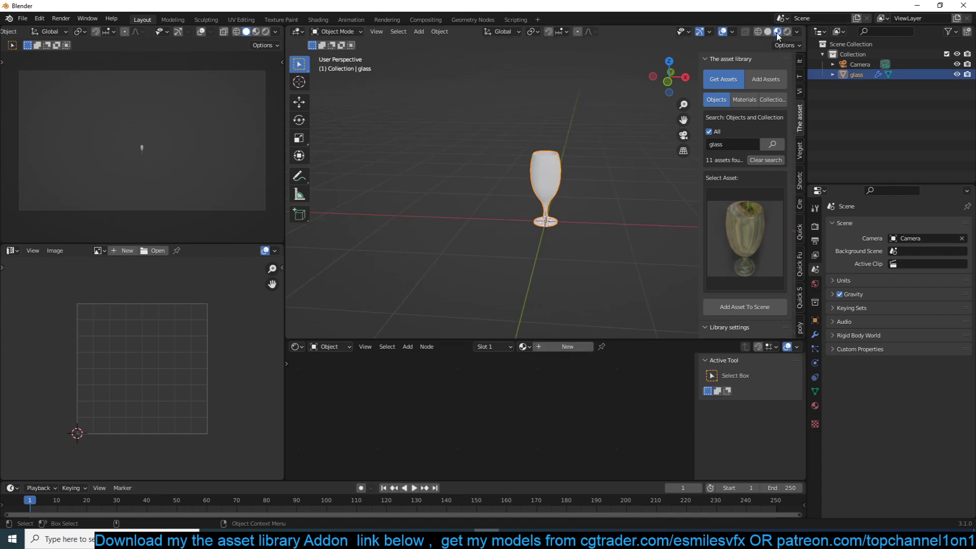
{"action": "left_click", "coordinate": [815, 227]}
Add a mesh plane under the glass and scale it up into a tabletop
{"action": "key", "text": "shift+a"}
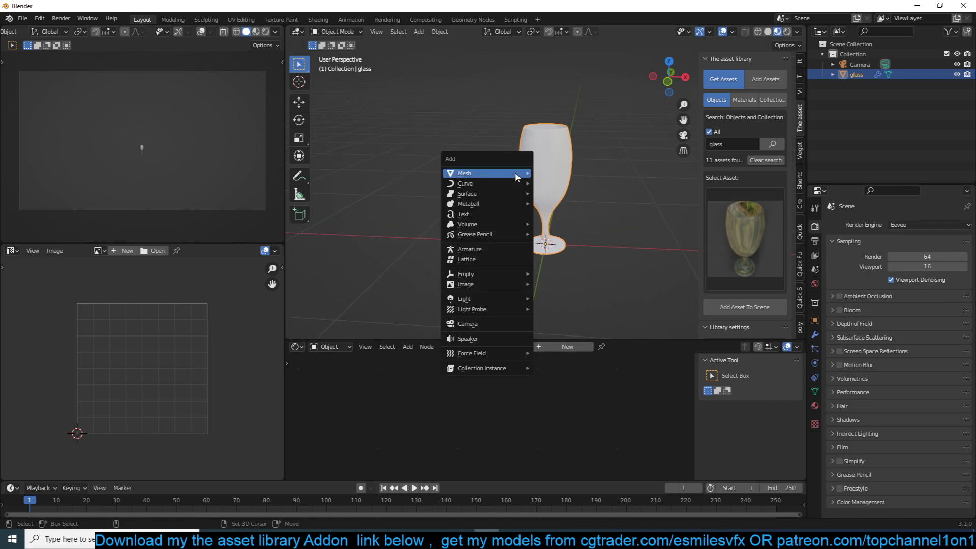
{"action": "left_click", "coordinate": [559, 173]}
{"action": "key", "text": "s"}
{"action": "left_click", "coordinate": [624, 165]}
{"action": "scroll", "coordinate": [624, 165], "scroll_direction": "down", "scroll_amount": 3}
{"action": "mouse_move", "coordinate": [590, 159]}
{"action": "middle_mouse_down"}
{"action": "mouse_move", "coordinate": [531, 151]}
{"action": "mouse_move", "coordinate": [579, 147]}
{"action": "middle_mouse_up"}
{"action": "scroll", "coordinate": [559, 156], "scroll_direction": "up", "scroll_amount": 4}
{"action": "scroll", "coordinate": [565, 159], "scroll_direction": "up", "scroll_amount": 3}
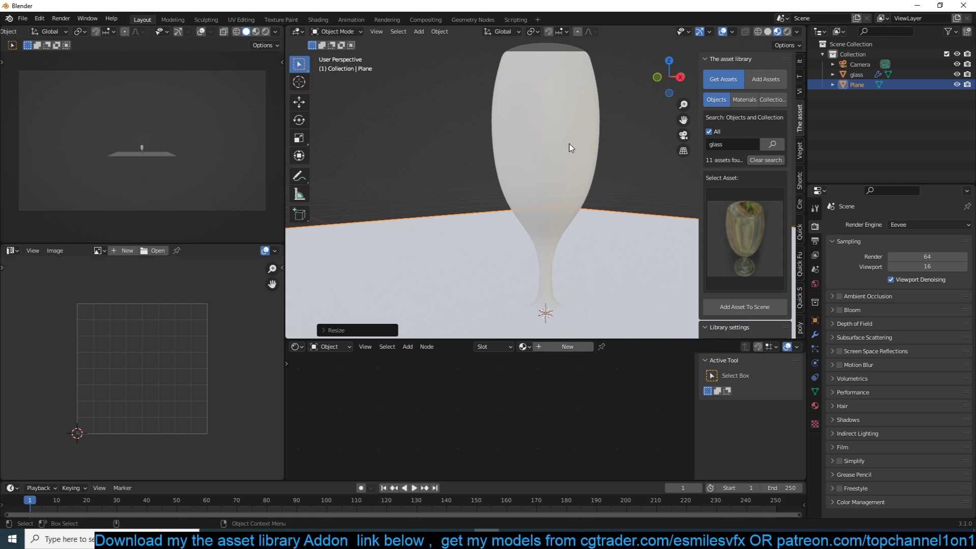
Search the library materials for "wood" and apply the glossy reddish-brown wood material to the plane
{"action": "left_click", "coordinate": [742, 100]}
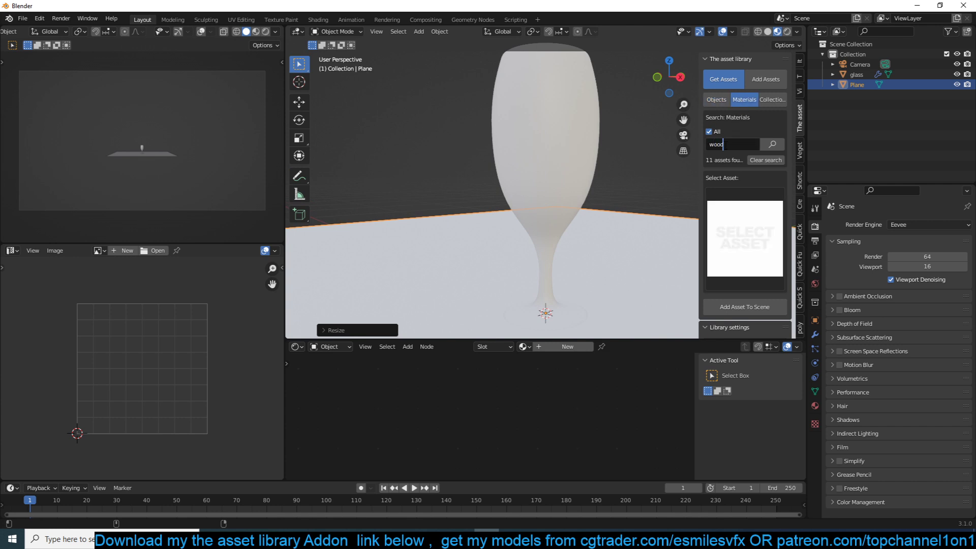
{"action": "key", "text": "Return"}
{"action": "left_click", "coordinate": [745, 239]}
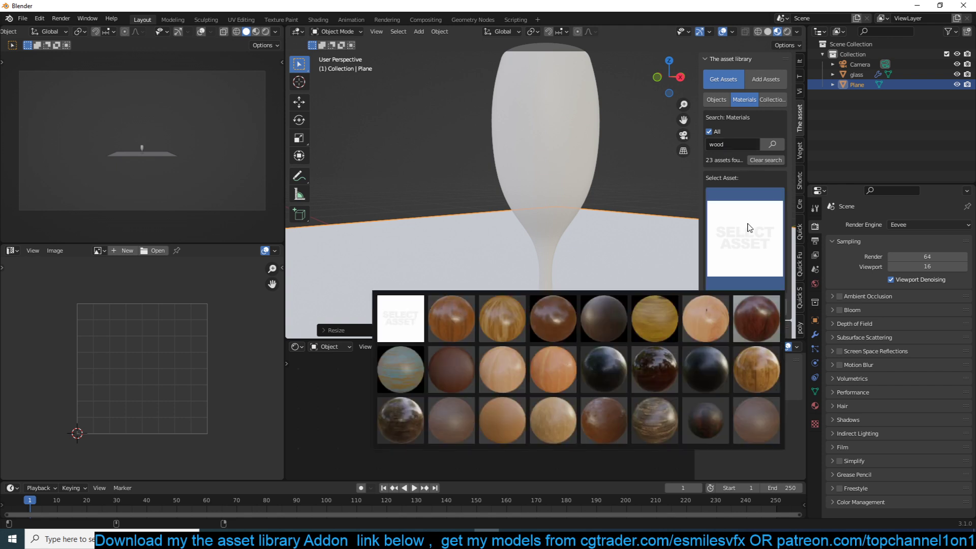
{"action": "left_click", "coordinate": [454, 322]}
{"action": "left_click", "coordinate": [744, 324]}
{"action": "scroll", "coordinate": [592, 246], "scroll_direction": "down", "scroll_amount": 5}
{"action": "scroll", "coordinate": [592, 246], "scroll_direction": "up", "scroll_amount": 5}
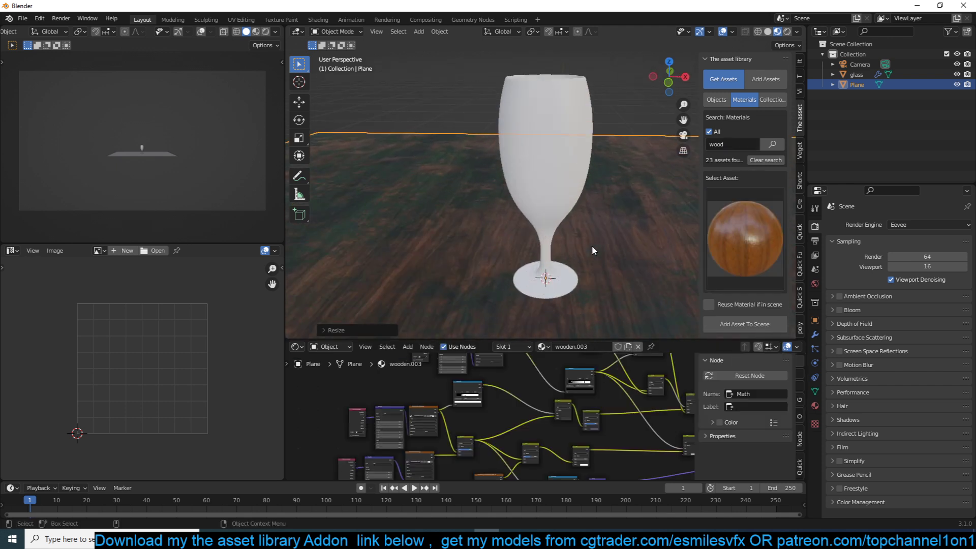
Raise the glass about 0.0004 m along Z so its foot sits on the plane
{"action": "middle_click_drag", "start_coordinate": [592, 249], "coordinate": [486, 133]}
{"action": "left_click", "coordinate": [577, 157]}
{"action": "key", "text": "g"}
{"action": "key", "text": "z"}
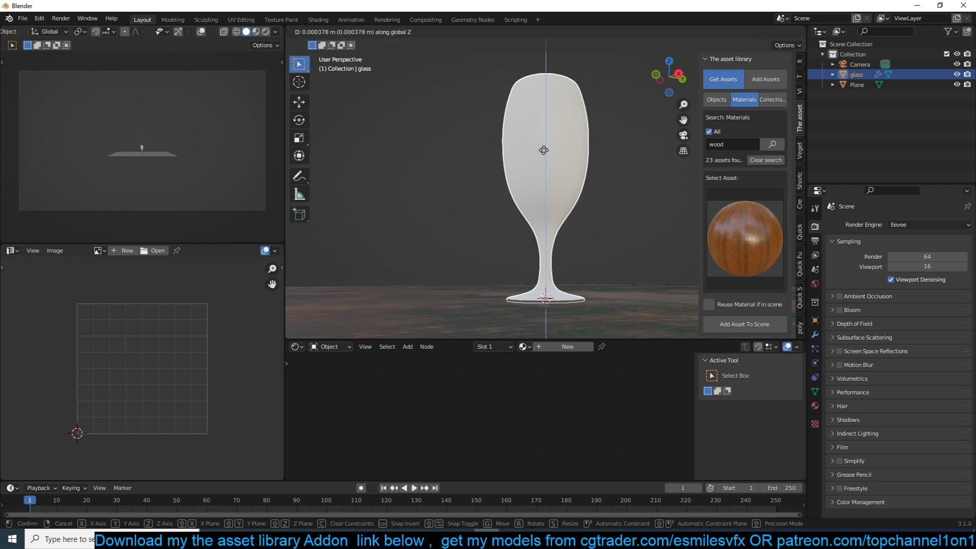
{"action": "left_click", "coordinate": [543, 150]}
Create a new material on the glass and delete its Principled BSDF node
{"action": "middle_click_drag", "start_coordinate": [543, 150], "coordinate": [498, 178]}
{"action": "left_click", "coordinate": [575, 346]}
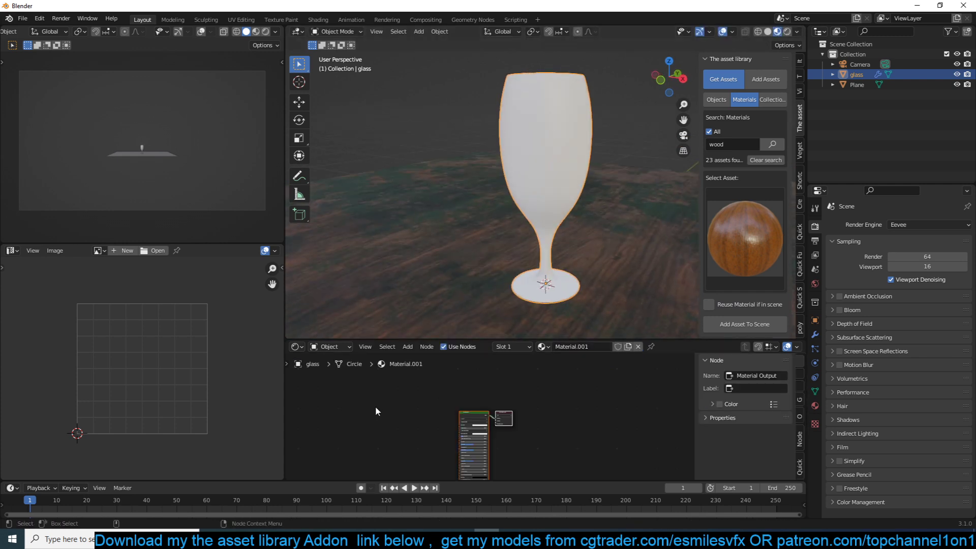
{"action": "scroll", "coordinate": [440, 404], "scroll_direction": "up", "scroll_amount": 5}
{"action": "scroll", "coordinate": [557, 403], "scroll_direction": "down", "scroll_amount": 2}
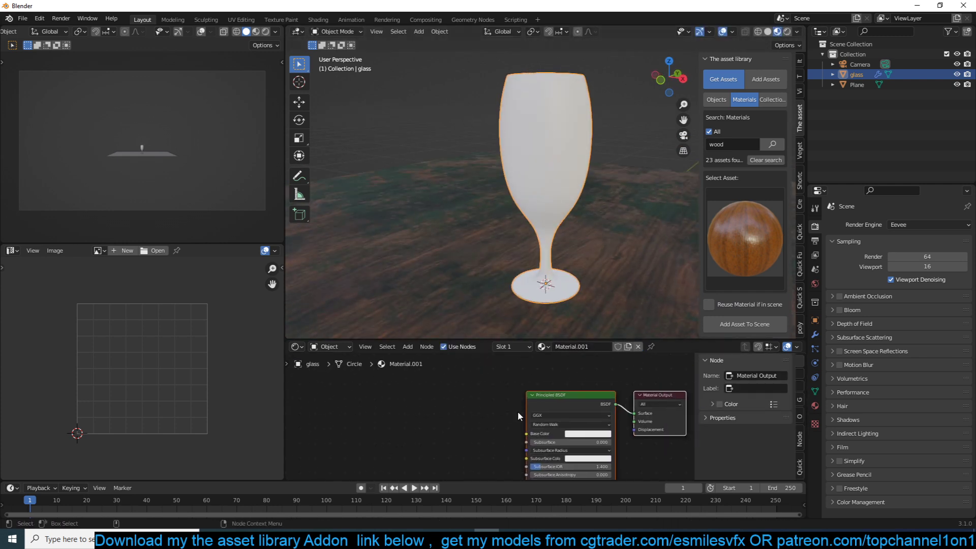
{"action": "left_click", "coordinate": [557, 402]}
{"action": "key", "text": "x"}
Add a Glass BSDF node and connect its BSDF output to the Material Output's Surface input
{"action": "key", "text": "shift+a"}
{"action": "mouse_move", "coordinate": [454, 432]}
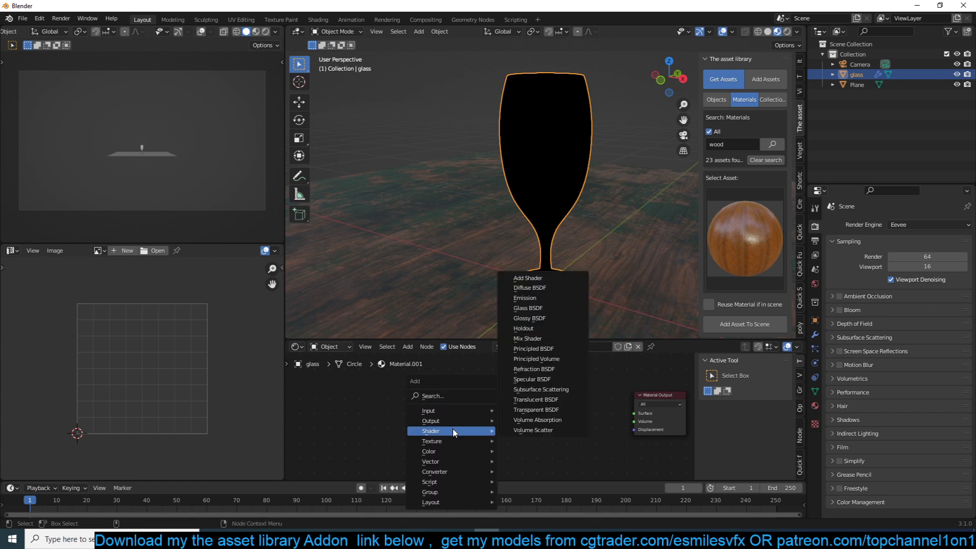
{"action": "left_click", "coordinate": [528, 309]}
{"action": "left_click", "coordinate": [490, 407]}
{"action": "scroll", "coordinate": [550, 413], "scroll_direction": "up", "scroll_amount": 2}
{"action": "left_click_drag", "start_coordinate": [449, 395], "coordinate": [621, 397]}
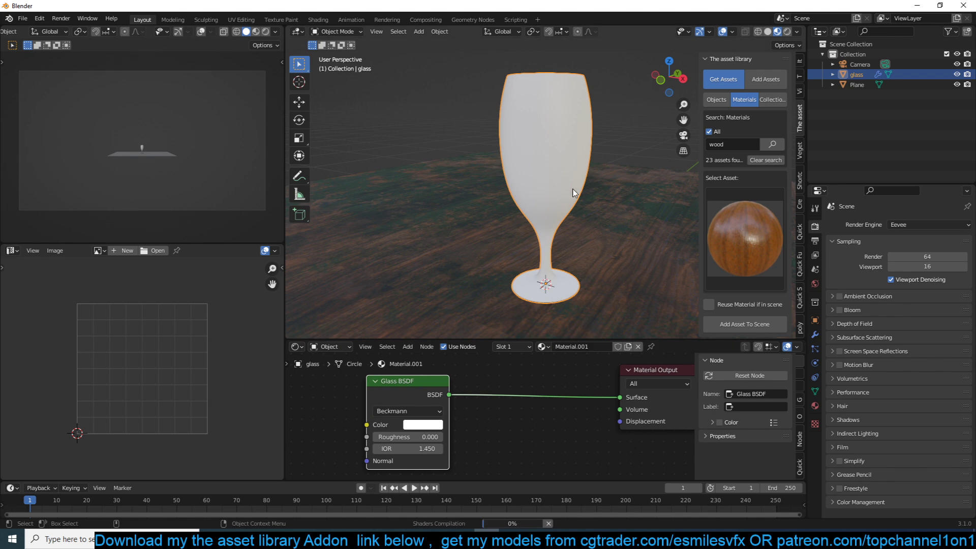
{"action": "middle_click_drag", "start_coordinate": [597, 173], "coordinate": [531, 174]}
{"action": "scroll", "coordinate": [531, 173], "scroll_direction": "down", "scroll_amount": 2}
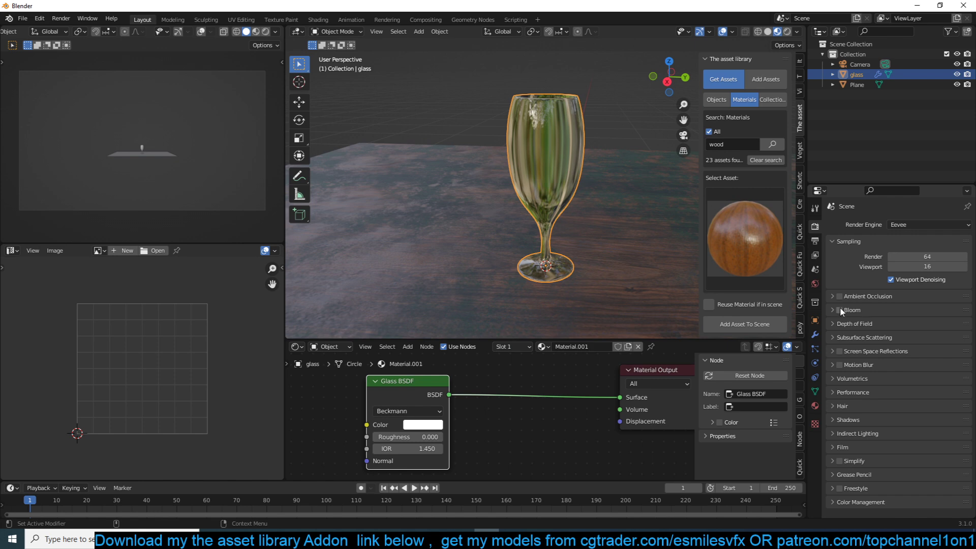
Enable Screen Space Reflections in the Eevee render settings
{"action": "left_click", "coordinate": [845, 350]}
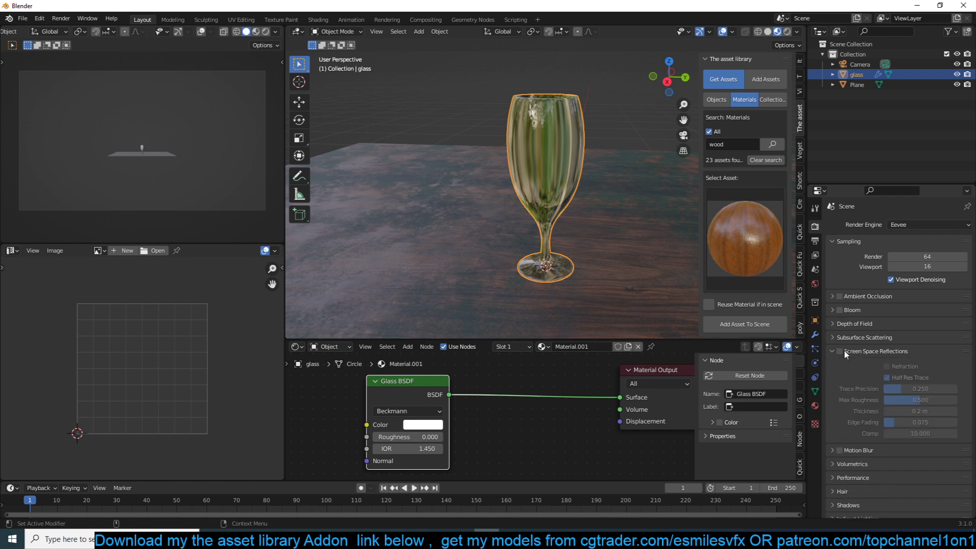
{"action": "left_click", "coordinate": [840, 351]}
{"action": "middle_click_drag", "start_coordinate": [578, 213], "coordinate": [533, 296]}
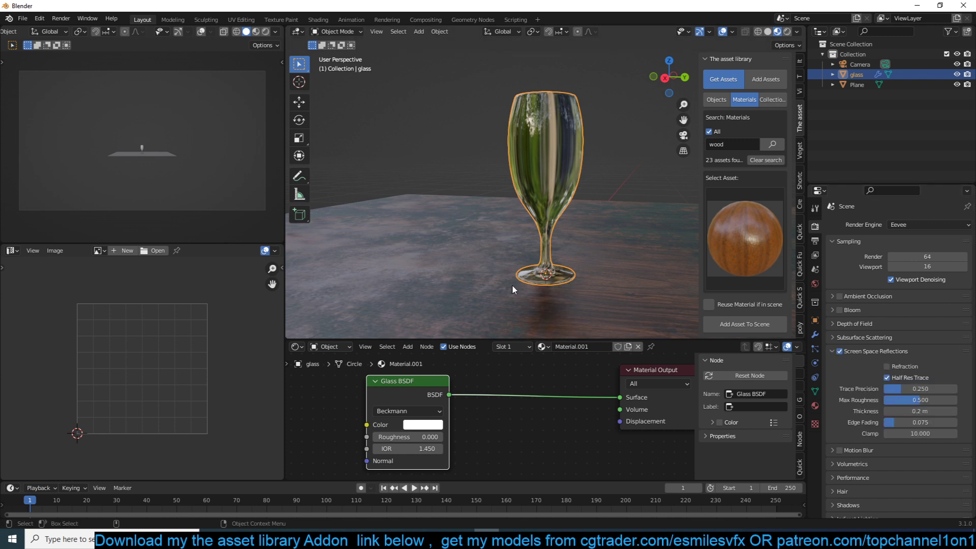
In the plane's wood material, set the value of the Add node feeding Roughness to -0.100
{"action": "left_click", "coordinate": [593, 286]}
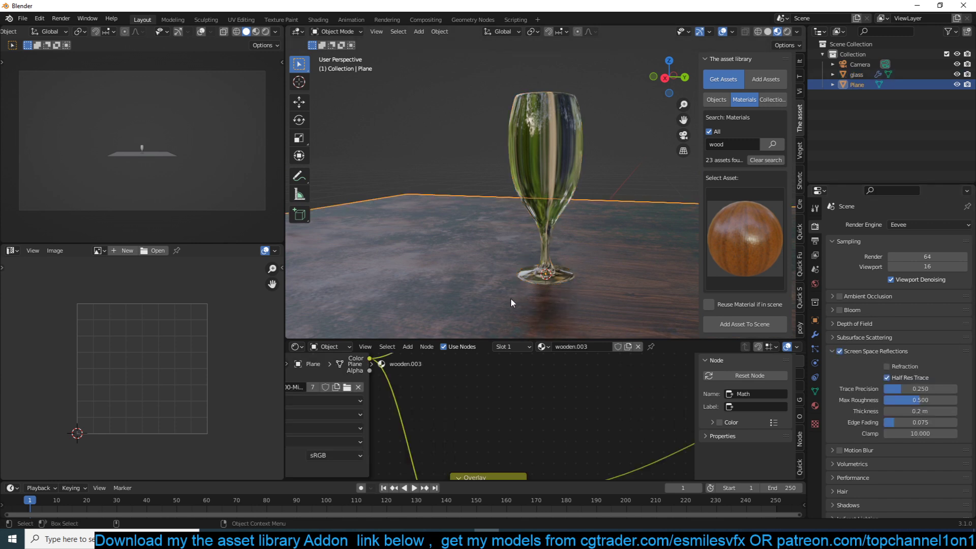
{"action": "scroll", "coordinate": [553, 411], "scroll_direction": "down", "scroll_amount": 5}
{"action": "middle_click_drag", "start_coordinate": [553, 411], "coordinate": [400, 384]}
{"action": "middle_click_drag", "start_coordinate": [504, 412], "coordinate": [434, 422]}
{"action": "middle_click_drag", "start_coordinate": [507, 403], "coordinate": [479, 411]}
{"action": "scroll", "coordinate": [500, 407], "scroll_direction": "up", "scroll_amount": 5}
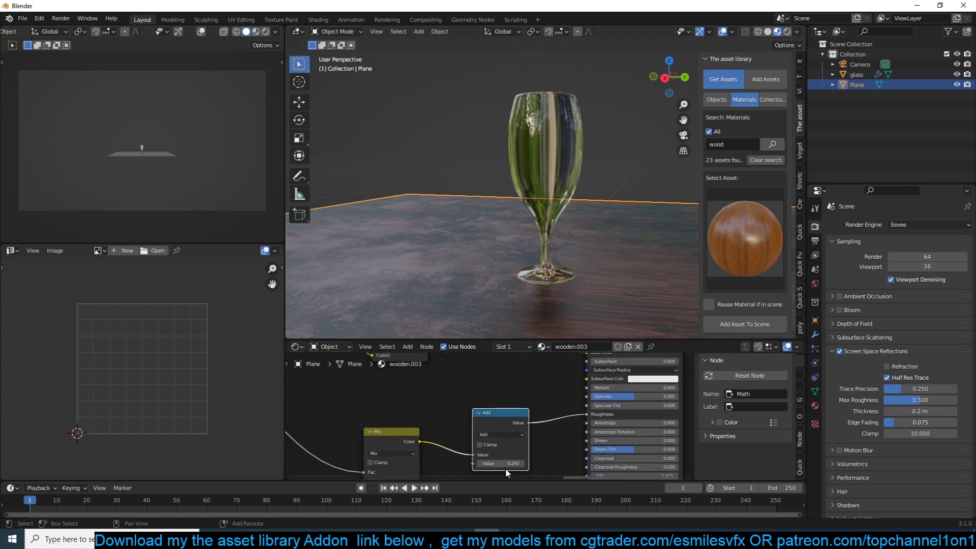
{"action": "left_click_drag", "start_coordinate": [506, 467], "coordinate": [488, 467]}
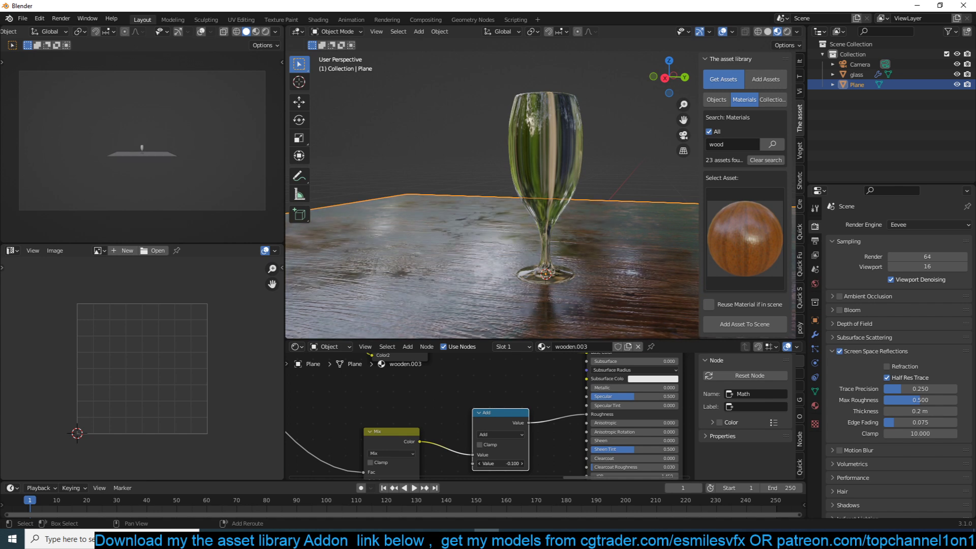
Add a mesh cube near the glass and scale it down
{"action": "middle_click_drag", "start_coordinate": [574, 162], "coordinate": [556, 148]}
{"action": "scroll", "coordinate": [569, 170], "scroll_direction": "up", "scroll_amount": 4}
{"action": "left_click", "coordinate": [552, 132]}
{"action": "scroll", "coordinate": [554, 130], "scroll_direction": "down", "scroll_amount": 5}
{"action": "key", "text": "shift+a"}
{"action": "left_click", "coordinate": [601, 154]}
{"action": "key", "text": "s"}
{"action": "left_click", "coordinate": [603, 182]}
Move the cube up along Z so it rests on the wooden plane
{"action": "key", "text": "g"}
{"action": "key", "text": "z"}
{"action": "left_click", "coordinate": [609, 145]}
{"action": "middle_click_drag", "start_coordinate": [609, 145], "coordinate": [554, 127]}
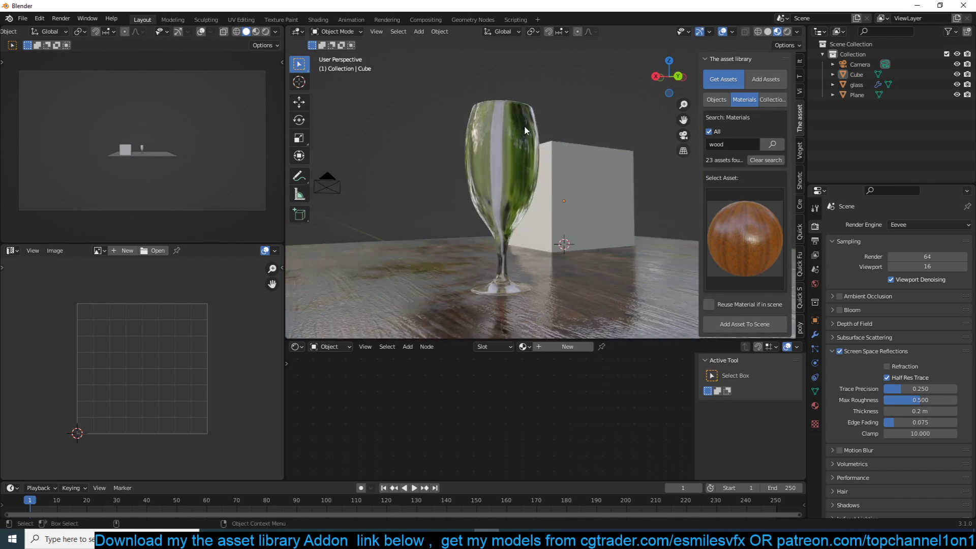
Select the glass and enable Refraction in the Screen Space Reflections render settings
{"action": "left_click", "coordinate": [472, 156]}
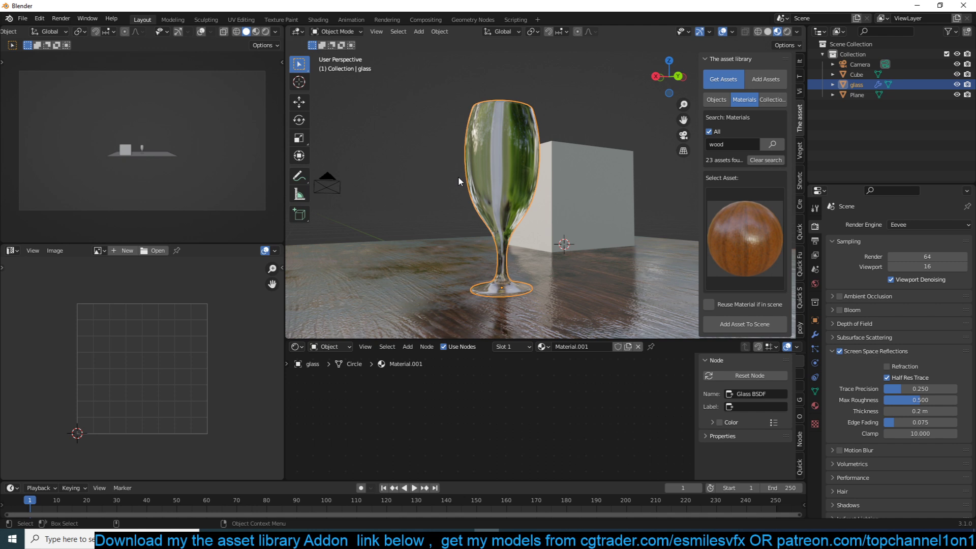
{"action": "scroll", "coordinate": [858, 358], "scroll_direction": "down", "scroll_amount": 1}
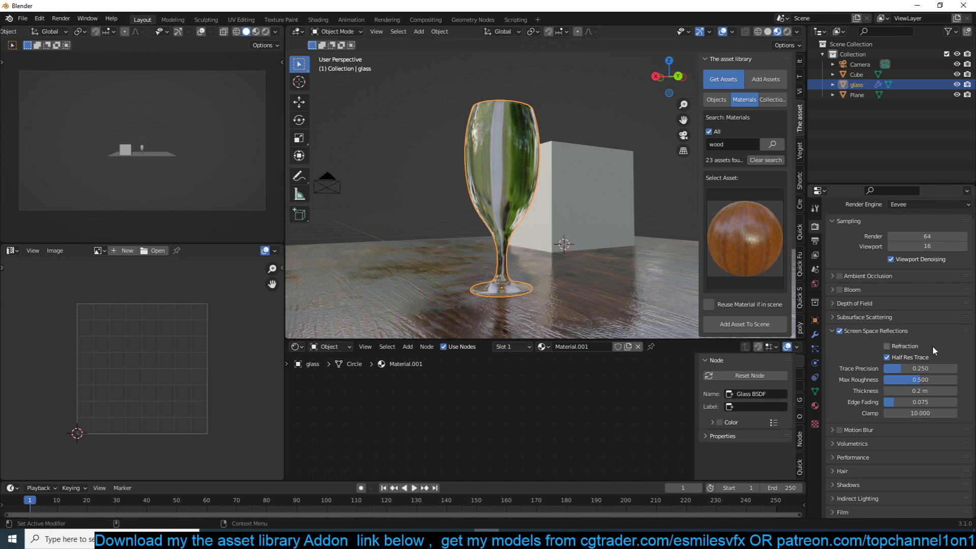
{"action": "middle_click_drag", "start_coordinate": [404, 152], "coordinate": [448, 168]}
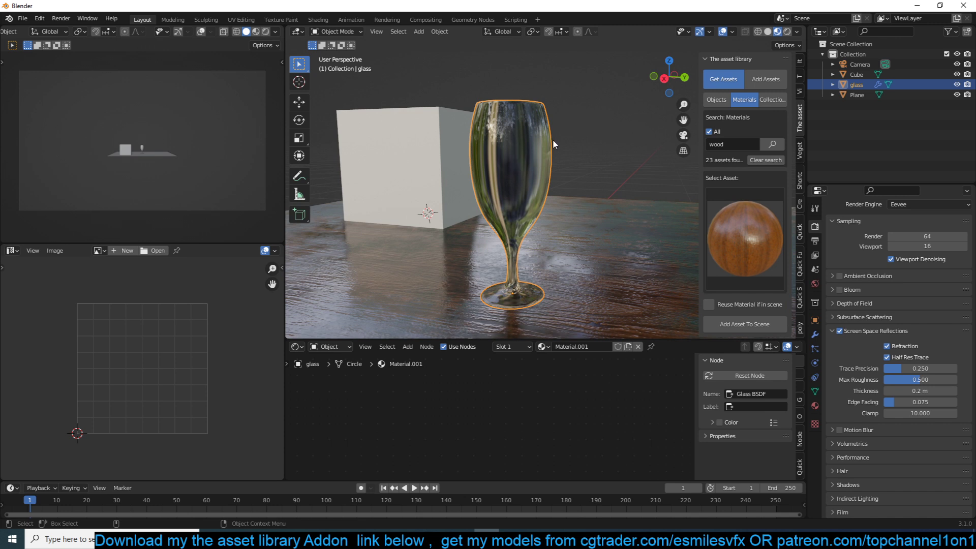
{"action": "middle_click_drag", "start_coordinate": [554, 143], "coordinate": [512, 120]}
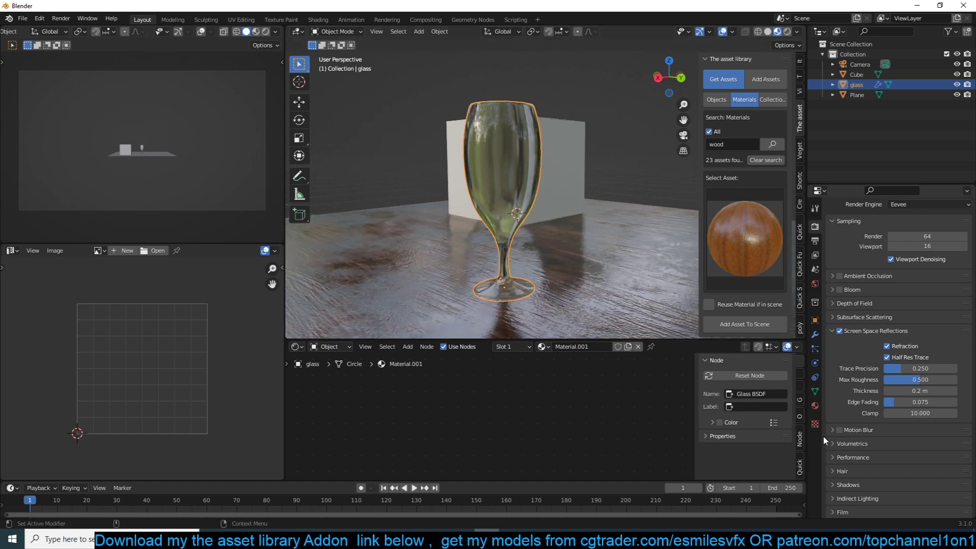
Enable Screen Space Refraction in the glass material's settings
{"action": "left_click", "coordinate": [815, 406]}
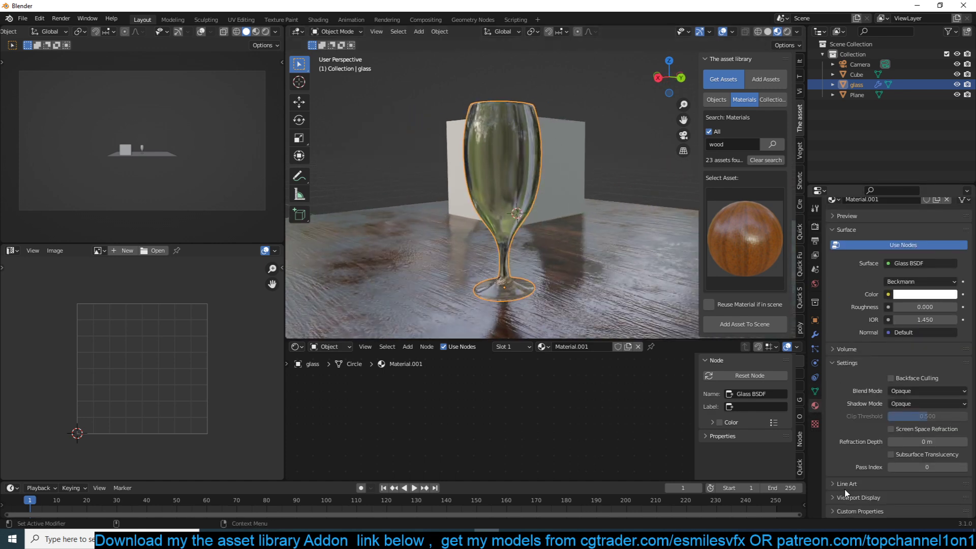
{"action": "left_click", "coordinate": [920, 430]}
{"action": "mouse_move", "coordinate": [595, 218]}
{"action": "middle_mouse_down"}
{"action": "mouse_move", "coordinate": [538, 232]}
{"action": "mouse_move", "coordinate": [603, 215]}
{"action": "mouse_move", "coordinate": [597, 227]}
{"action": "mouse_move", "coordinate": [577, 223]}
{"action": "middle_mouse_up"}
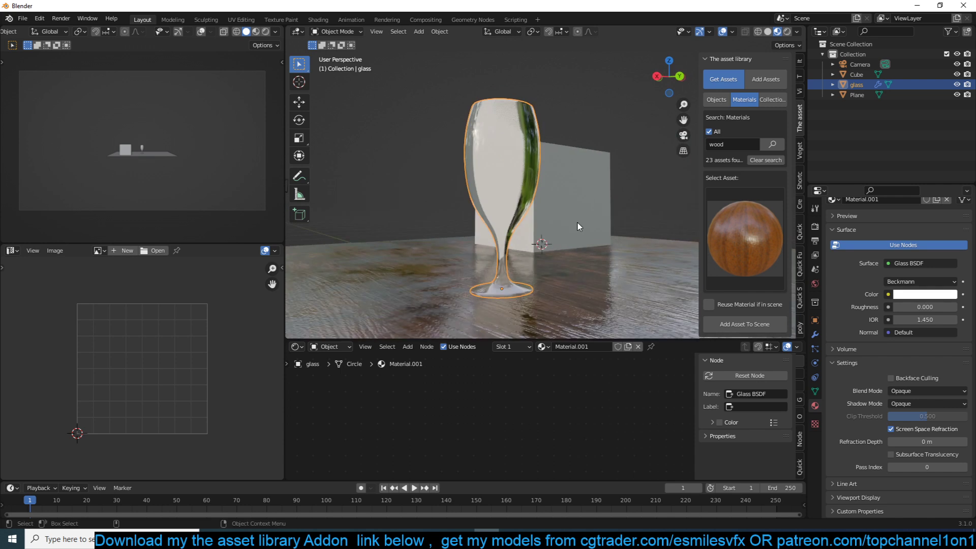
Set the glass material's Blend Mode to Alpha Blend and inspect the refraction of the cube from several angles
{"action": "left_click", "coordinate": [907, 388]}
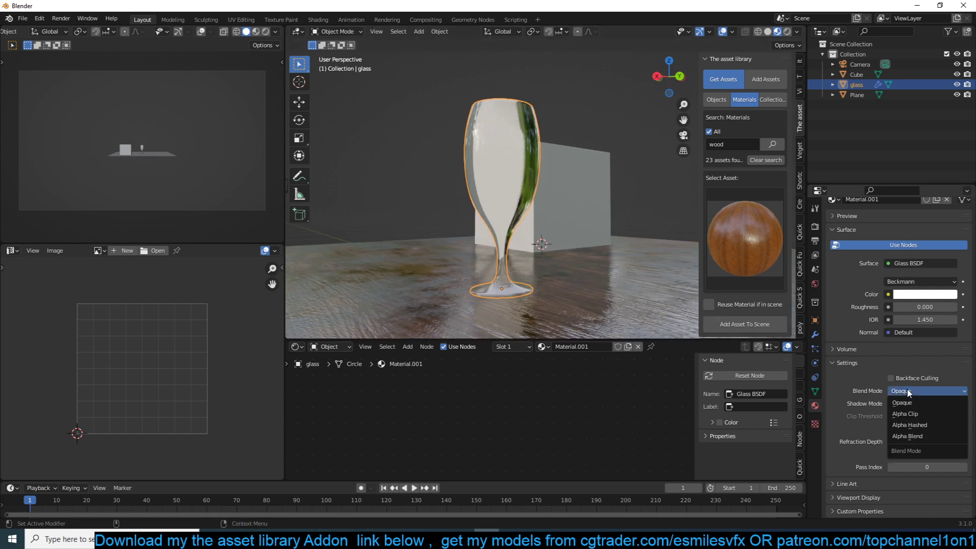
{"action": "left_click", "coordinate": [920, 438]}
{"action": "middle_click_drag", "start_coordinate": [564, 216], "coordinate": [577, 194]}
{"action": "scroll", "coordinate": [516, 135], "scroll_direction": "up", "scroll_amount": 5}
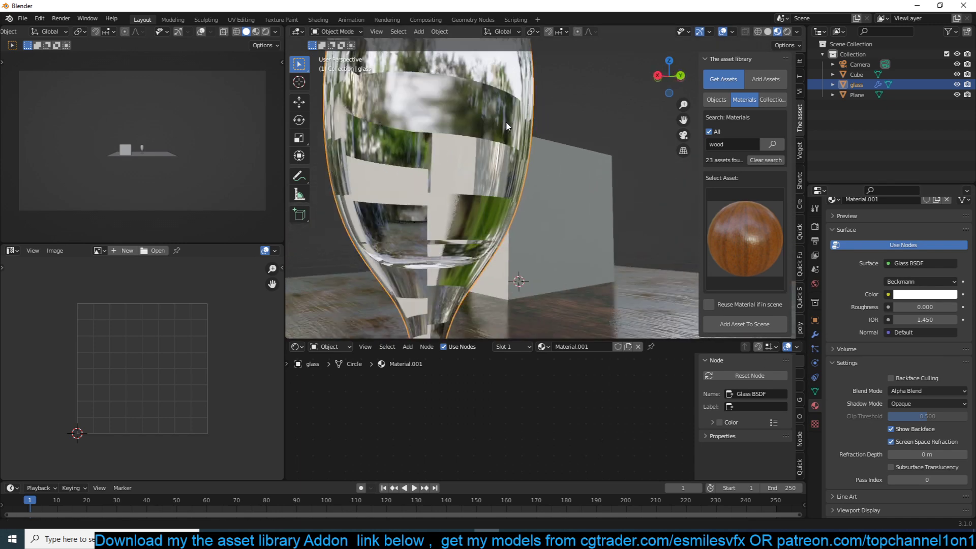
{"action": "middle_click_drag", "start_coordinate": [510, 140], "coordinate": [452, 150]}
{"action": "scroll", "coordinate": [478, 117], "scroll_direction": "down", "scroll_amount": 3}
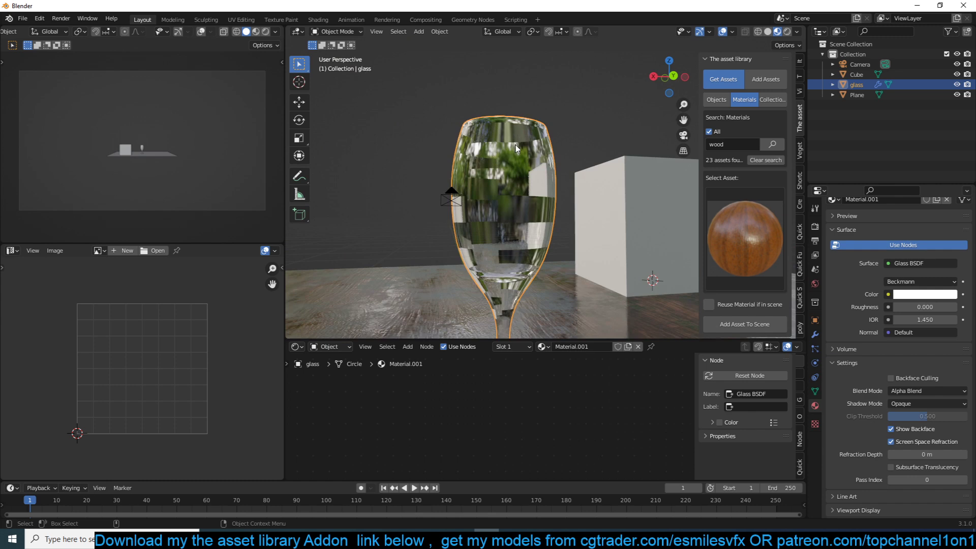
{"action": "middle_click_drag", "start_coordinate": [513, 203], "coordinate": [472, 132]}
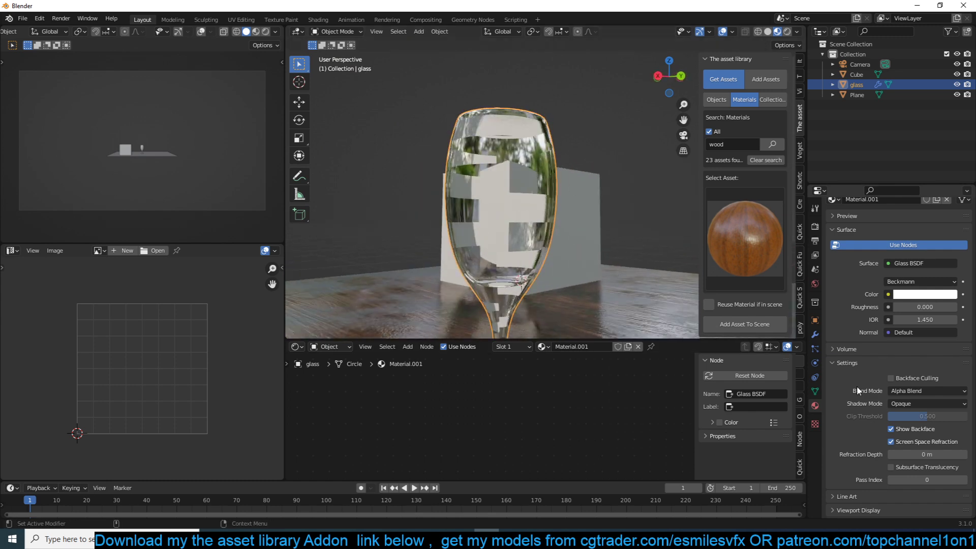
Turn off Show Backface for the glass material and inspect the glass from several angles and from the front
{"action": "left_click", "coordinate": [900, 432]}
{"action": "middle_click_drag", "start_coordinate": [548, 266], "coordinate": [561, 166]}
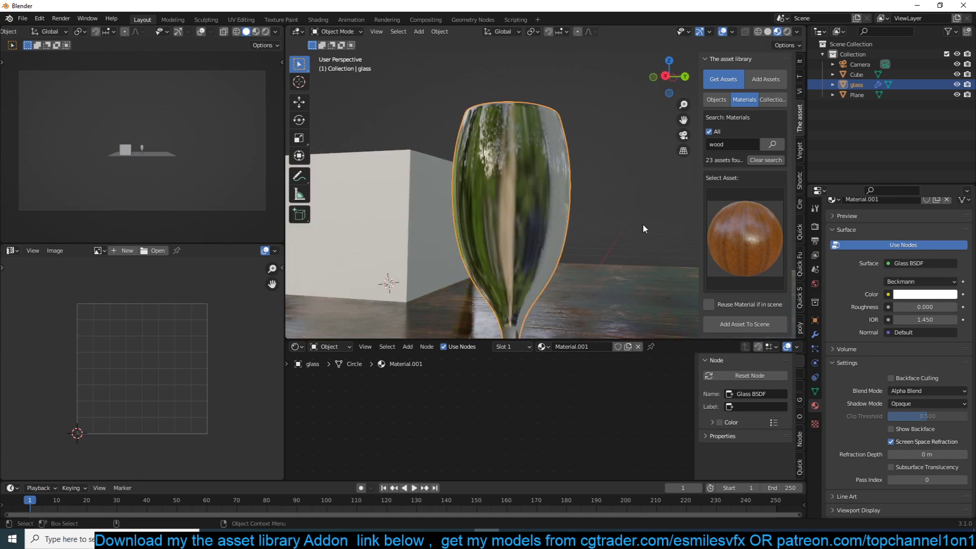
{"action": "middle_click_drag", "start_coordinate": [498, 189], "coordinate": [411, 91]}
{"action": "mouse_move", "coordinate": [465, 237]}
{"action": "middle_mouse_down"}
{"action": "mouse_move", "coordinate": [425, 201]}
{"action": "mouse_move", "coordinate": [472, 228]}
{"action": "middle_mouse_up"}
{"action": "scroll", "coordinate": [472, 198], "scroll_direction": "up", "scroll_amount": 2}
{"action": "key", "text": "KP_1"}
{"action": "key", "text": "KP_Decimal"}
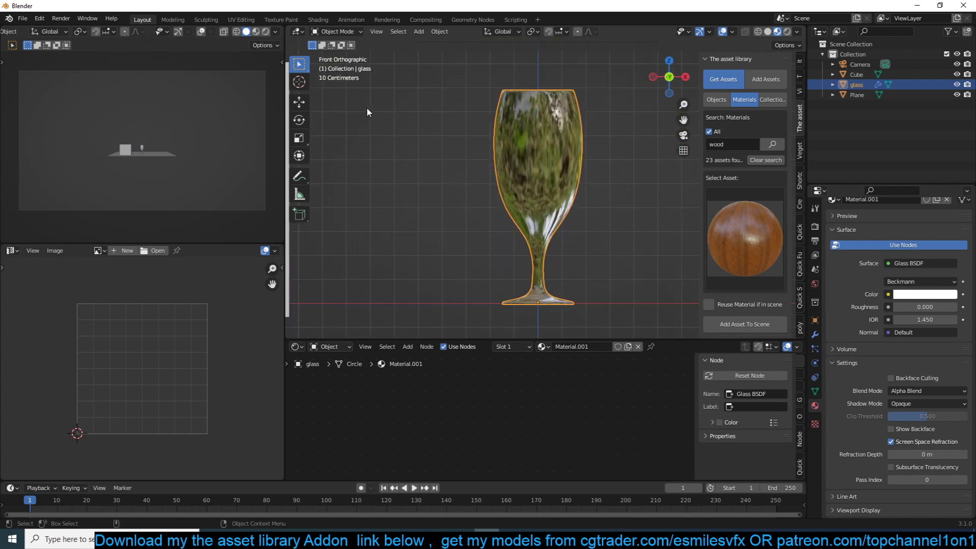
Draw an annotation stroke along the glass profile in front view, then look at it in perspective
{"action": "left_click", "coordinate": [299, 176]}
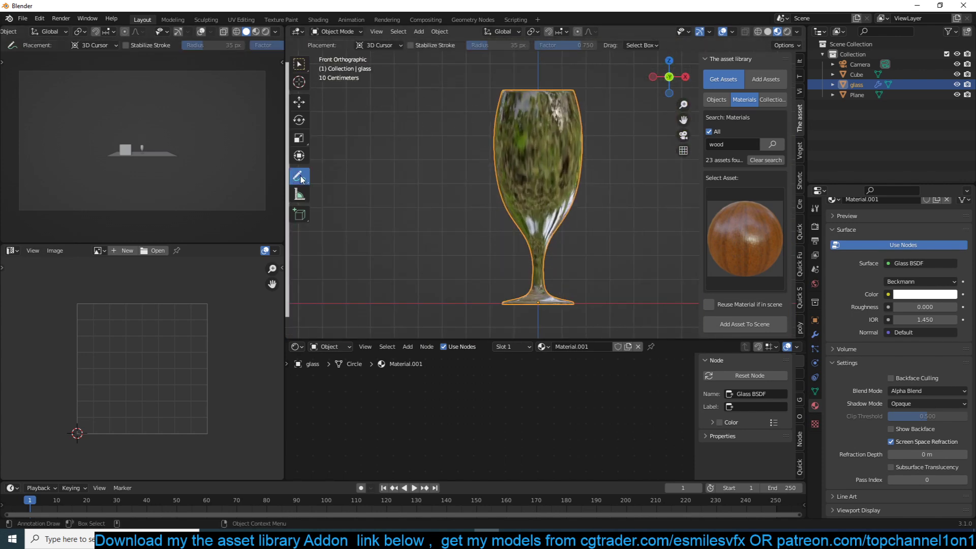
{"action": "mouse_move", "coordinate": [509, 90]}
{"action": "left_mouse_down"}
{"action": "mouse_move", "coordinate": [501, 129]}
{"action": "mouse_move", "coordinate": [531, 223]}
{"action": "mouse_move", "coordinate": [566, 183]}
{"action": "mouse_move", "coordinate": [568, 103]}
{"action": "mouse_move", "coordinate": [572, 219]}
{"action": "mouse_move", "coordinate": [544, 214]}
{"action": "mouse_move", "coordinate": [525, 81]}
{"action": "mouse_move", "coordinate": [534, 227]}
{"action": "left_mouse_up"}
{"action": "middle_click_drag", "start_coordinate": [642, 250], "coordinate": [425, 161]}
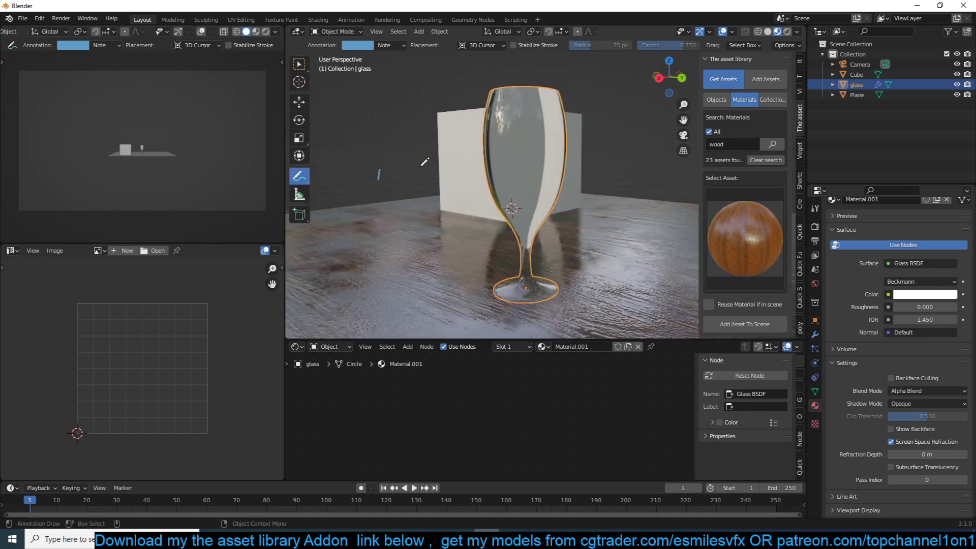
Leave the Annotate tool for the Move tool and turn Show Backface back on for the glass material
{"action": "left_click", "coordinate": [300, 100]}
{"action": "left_click", "coordinate": [898, 430]}
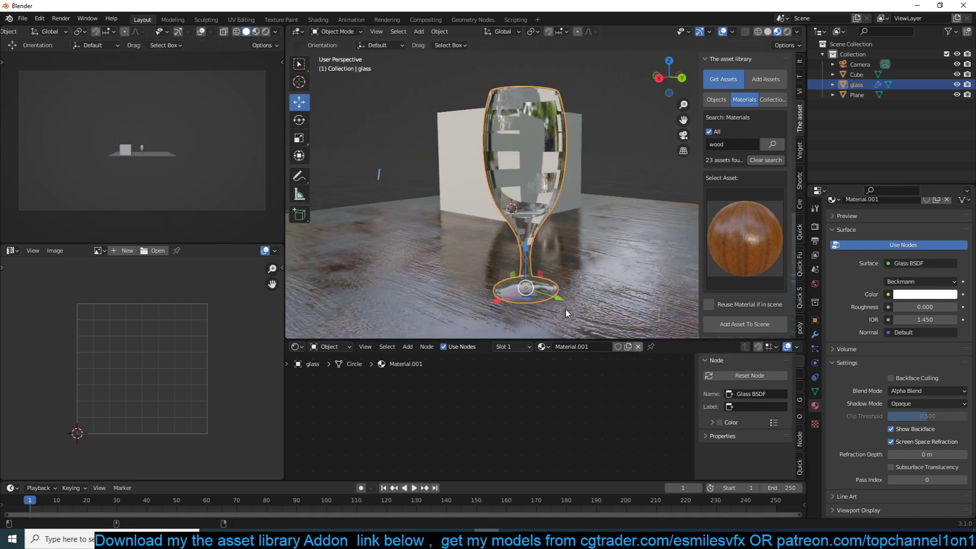
{"action": "scroll", "coordinate": [527, 195], "scroll_direction": "up", "scroll_amount": 5}
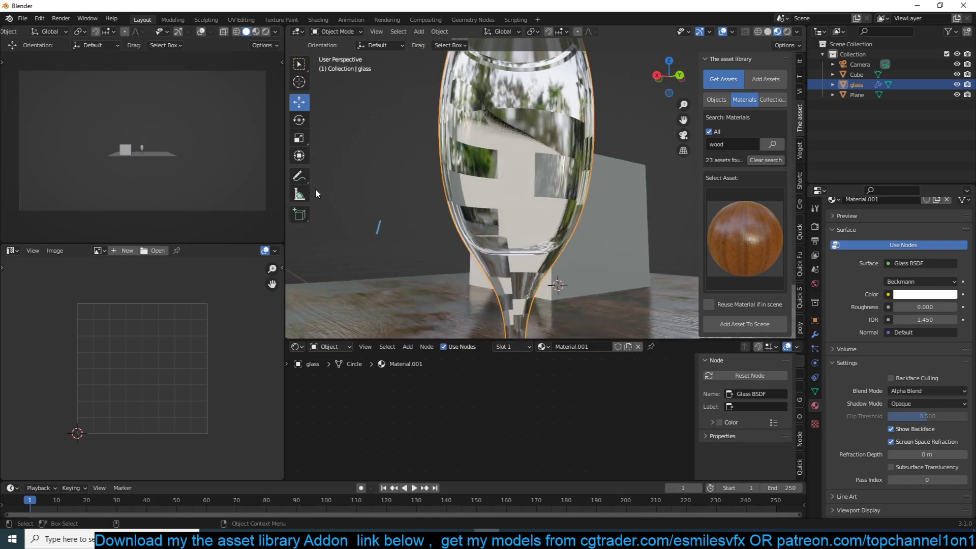
Mark the blocky refraction on the glass bowl with annotation strokes, erase all annotations, and return to the Move tool
{"action": "left_click", "coordinate": [299, 176]}
{"action": "mouse_move", "coordinate": [453, 173]}
{"action": "left_mouse_down"}
{"action": "mouse_move", "coordinate": [471, 220]}
{"action": "mouse_move", "coordinate": [524, 263]}
{"action": "left_mouse_up"}
{"action": "left_click_drag", "start_coordinate": [576, 208], "coordinate": [459, 248]}
{"action": "mouse_move", "coordinate": [450, 176]}
{"action": "left_mouse_down", "text": "ctrl"}
{"action": "mouse_move", "coordinate": [492, 247]}
{"action": "mouse_move", "coordinate": [542, 260]}
{"action": "mouse_move", "coordinate": [568, 241]}
{"action": "left_mouse_up", "text": "ctrl"}
{"action": "left_click_drag", "start_coordinate": [359, 212], "coordinate": [385, 236], "text": "ctrl"}
{"action": "left_click", "coordinate": [308, 106]}
Enable Backface Culling for the glass material and inspect the cube through the glass up close and from afar
{"action": "left_click", "coordinate": [920, 378]}
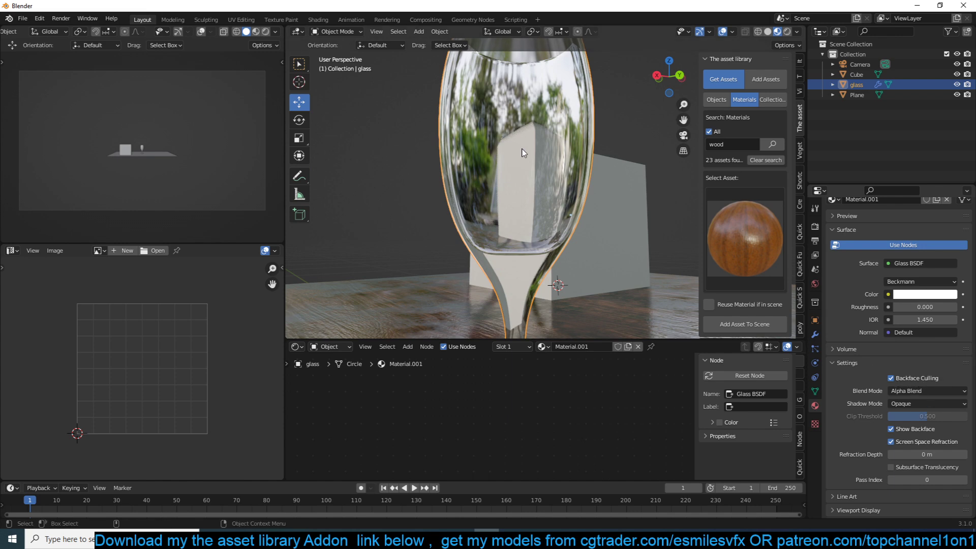
{"action": "scroll", "coordinate": [522, 153], "scroll_direction": "down", "scroll_amount": 3}
{"action": "middle_click_drag", "start_coordinate": [530, 111], "coordinate": [617, 213]}
{"action": "scroll", "coordinate": [616, 214], "scroll_direction": "up", "scroll_amount": 4}
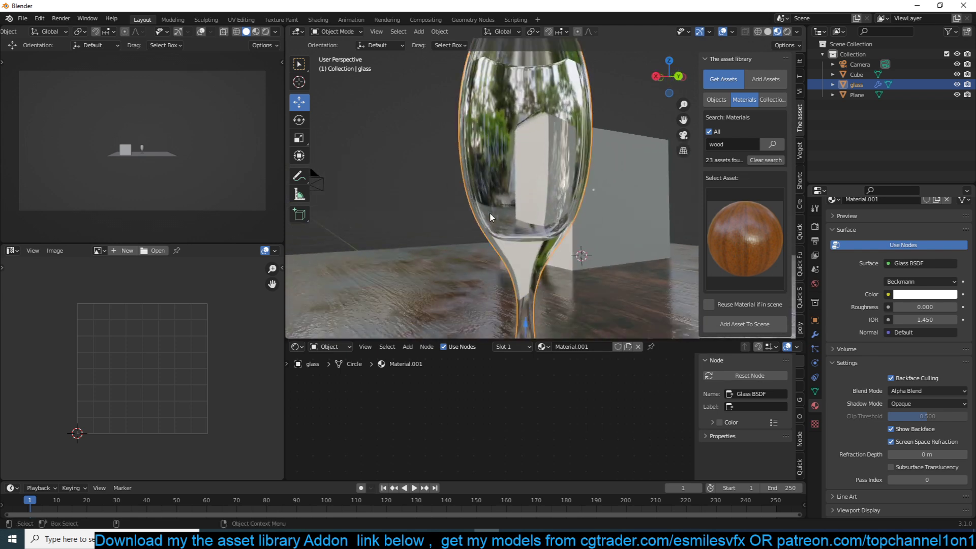
{"action": "scroll", "coordinate": [529, 245], "scroll_direction": "down", "scroll_amount": 4}
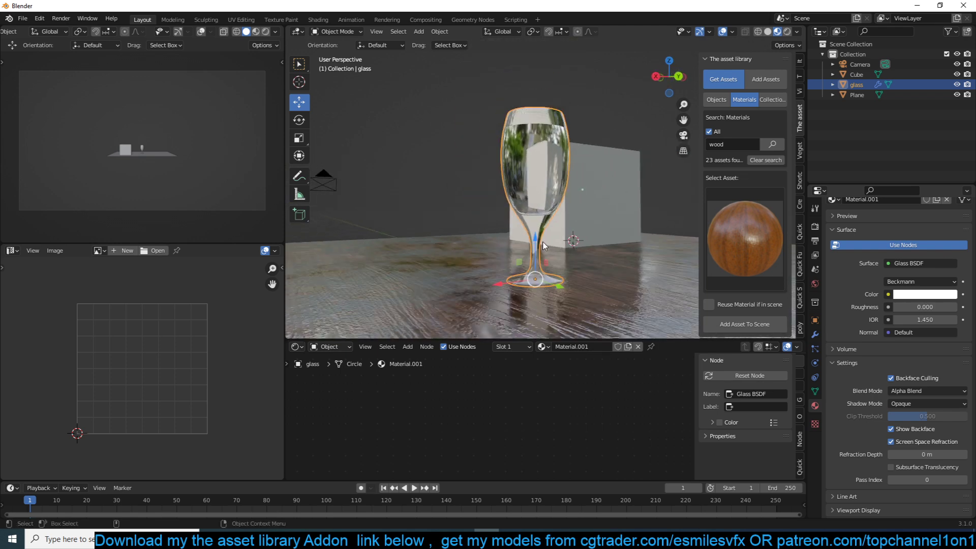
Select only the glass, nudge it along Z, and clear the selection
{"action": "key", "text": "alt+a"}
{"action": "left_click", "coordinate": [541, 155]}
{"action": "key", "text": "g"}
{"action": "key", "text": "z"}
{"action": "left_click", "coordinate": [542, 149]}
{"action": "key", "text": "alt+a"}
Raise the glass material's Refraction Depth to 0.3 m and view the glass against the cube
{"action": "middle_click_drag", "start_coordinate": [541, 150], "coordinate": [574, 94]}
{"action": "scroll", "coordinate": [589, 98], "scroll_direction": "down", "scroll_amount": 3}
{"action": "scroll", "coordinate": [539, 96], "scroll_direction": "up", "scroll_amount": 4}
{"action": "scroll", "coordinate": [575, 90], "scroll_direction": "down", "scroll_amount": 3}
{"action": "scroll", "coordinate": [595, 95], "scroll_direction": "up", "scroll_amount": 3}
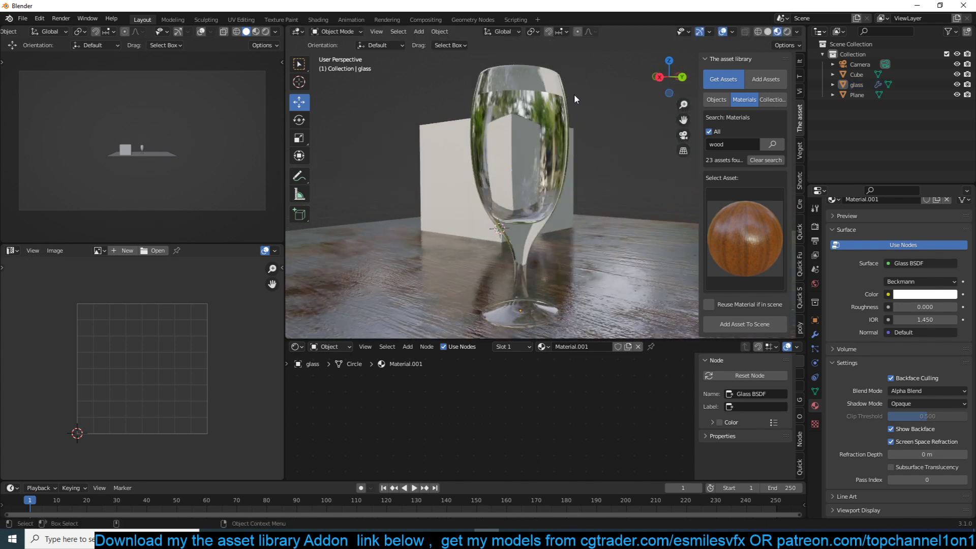
{"action": "scroll", "coordinate": [575, 99], "scroll_direction": "down", "scroll_amount": 2}
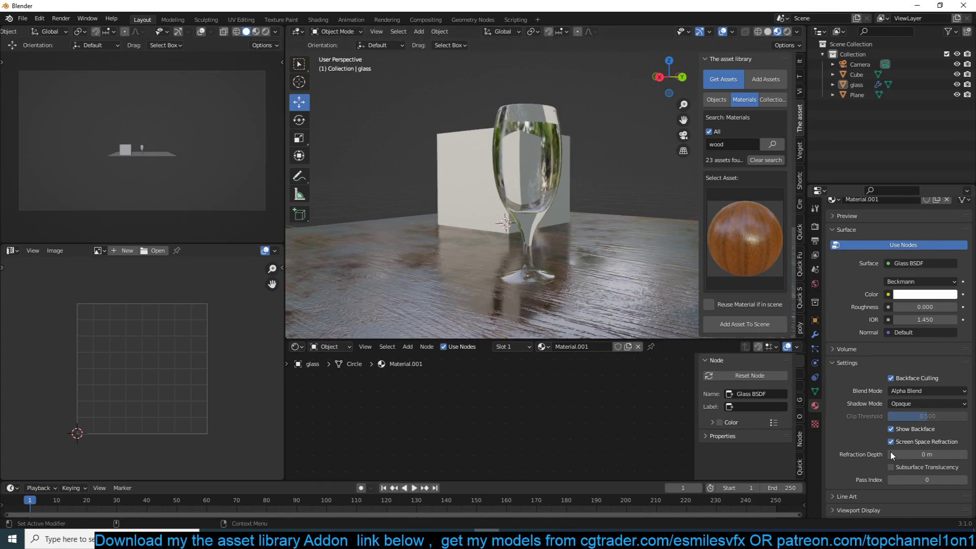
{"action": "left_click_drag", "start_coordinate": [927, 454], "coordinate": [937, 454]}
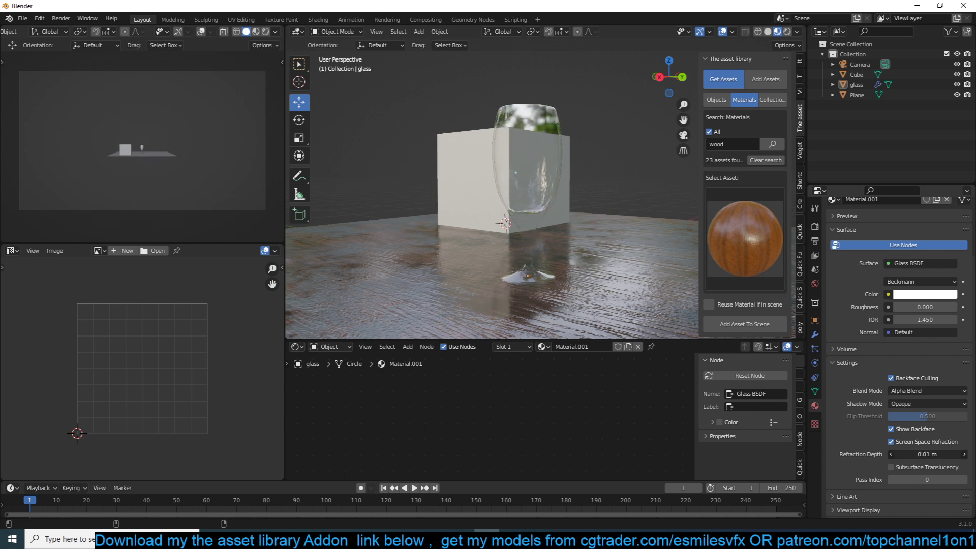
{"action": "mouse_move", "coordinate": [927, 454]}
{"action": "left_mouse_down"}
{"action": "mouse_move", "coordinate": [975, 454]}
{"action": "mouse_move", "coordinate": [931, 454]}
{"action": "left_mouse_up"}
{"action": "middle_click_drag", "start_coordinate": [476, 177], "coordinate": [488, 204]}
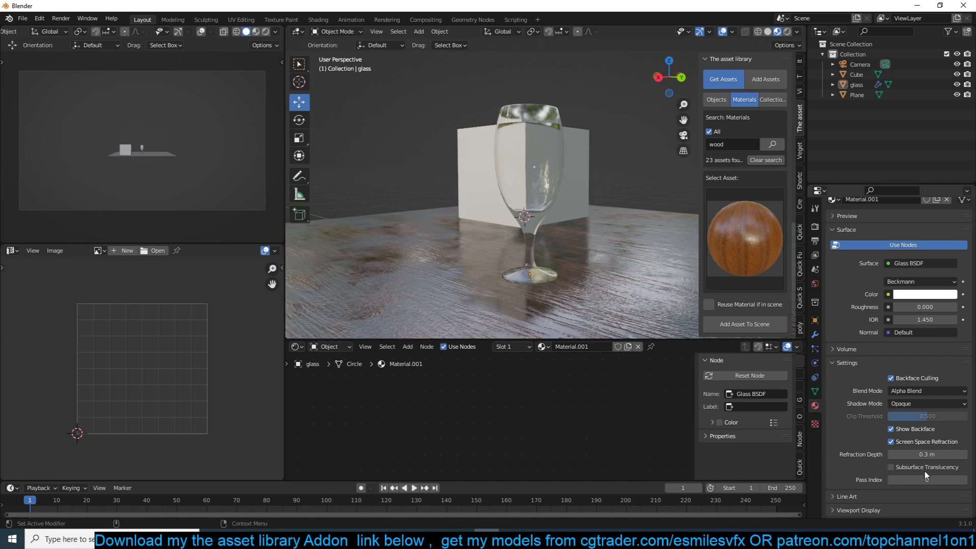
Try Refraction Depths of 0.01 m and 0.001 m on the glass material, viewing the glass beside the cube
{"action": "left_click", "coordinate": [934, 454]}
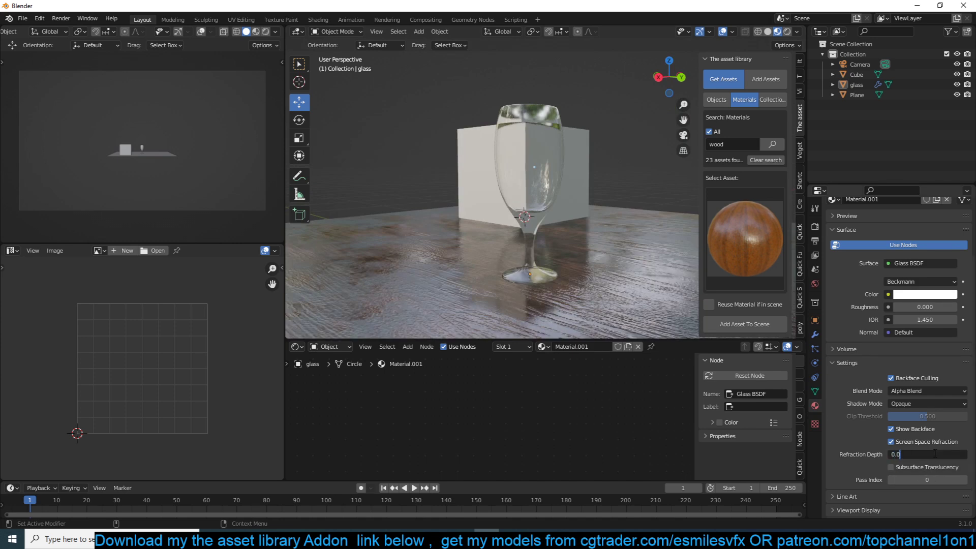
{"action": "type", "text": "0.01"}
{"action": "key", "text": "Return"}
{"action": "middle_click_drag", "start_coordinate": [572, 267], "coordinate": [564, 214]}
{"action": "left_click", "coordinate": [943, 454]}
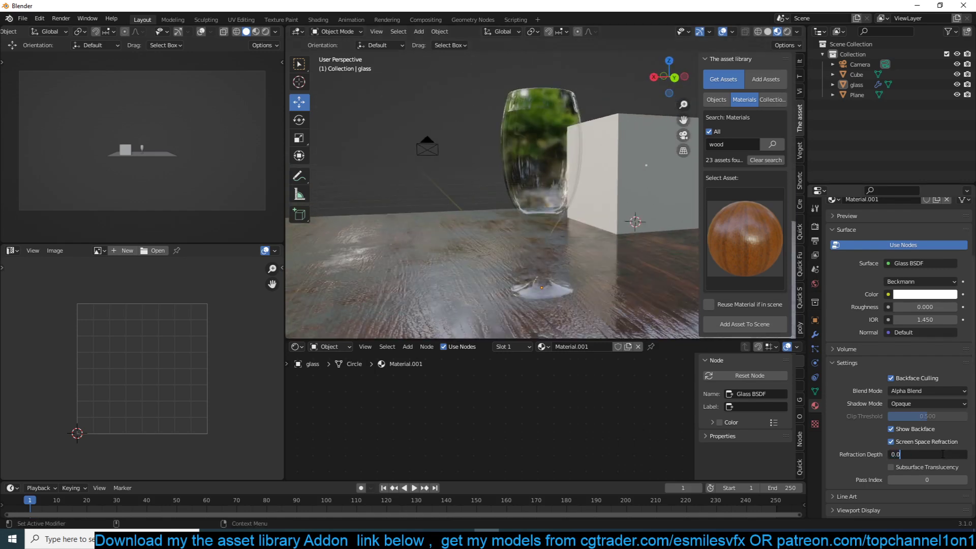
{"action": "type", "text": "0.001"}
{"action": "key", "text": "Return"}
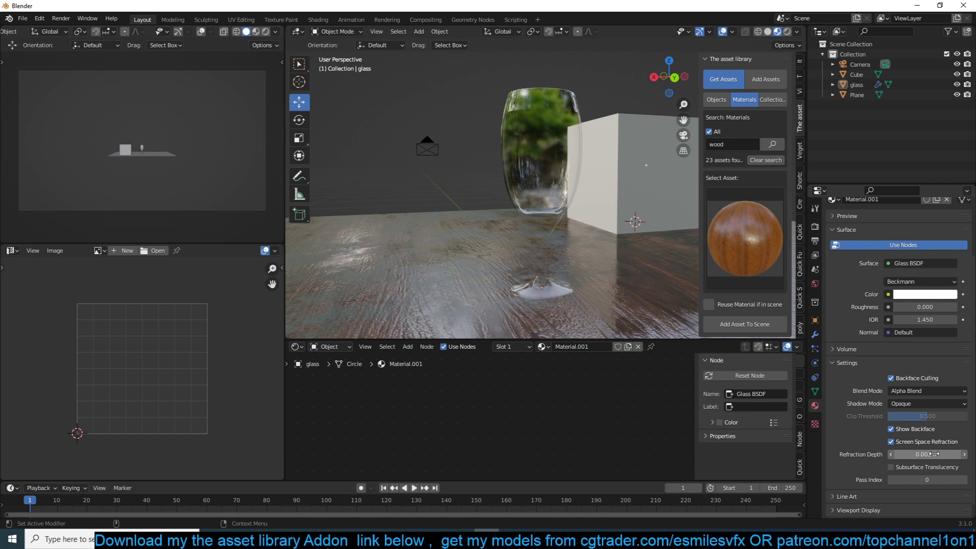
Raise the Refraction Depth to 1.23 m, then hide and unhide the glass to compare the scene
{"action": "left_click_drag", "start_coordinate": [934, 454], "coordinate": [968, 454]}
{"action": "middle_click_drag", "start_coordinate": [501, 231], "coordinate": [542, 217]}
{"action": "left_click", "coordinate": [542, 218]}
{"action": "key", "text": "h"}
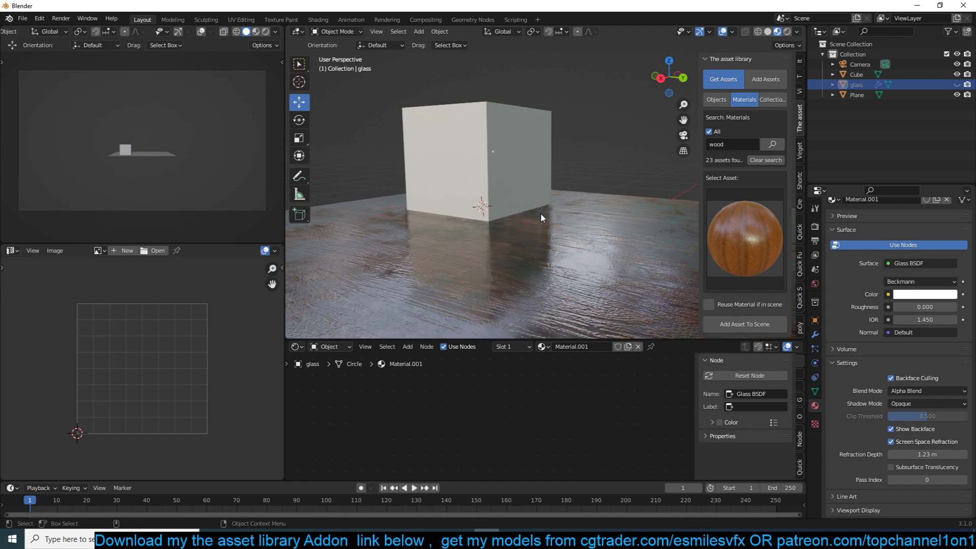
{"action": "key", "text": "alt+h"}
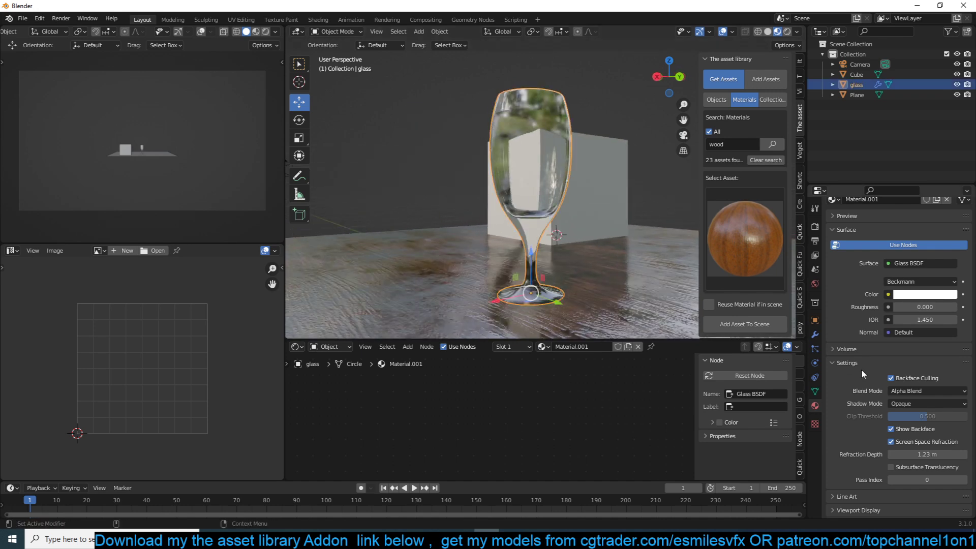
Move the glass slightly along Z again and deselect everything
{"action": "middle_click_drag", "start_coordinate": [562, 204], "coordinate": [609, 208]}
{"action": "left_click", "coordinate": [511, 200]}
{"action": "left_click", "coordinate": [529, 190]}
{"action": "key", "text": "g"}
{"action": "middle_click_drag", "start_coordinate": [529, 191], "coordinate": [553, 210]}
{"action": "key", "text": "z"}
{"action": "left_click", "coordinate": [519, 183]}
{"action": "left_click", "coordinate": [577, 185]}
{"action": "left_click", "coordinate": [529, 187]}
{"action": "scroll", "coordinate": [525, 186], "scroll_direction": "down", "scroll_amount": 3}
{"action": "key", "text": "alt+a"}
Inspect the glass bowl up close beside the cube and set the Refraction Depth to 0.1 m
{"action": "scroll", "coordinate": [563, 185], "scroll_direction": "up", "scroll_amount": 2}
{"action": "scroll", "coordinate": [518, 181], "scroll_direction": "down", "scroll_amount": 3}
{"action": "scroll", "coordinate": [500, 178], "scroll_direction": "up", "scroll_amount": 5}
{"action": "middle_click_drag", "start_coordinate": [452, 125], "coordinate": [416, 115]}
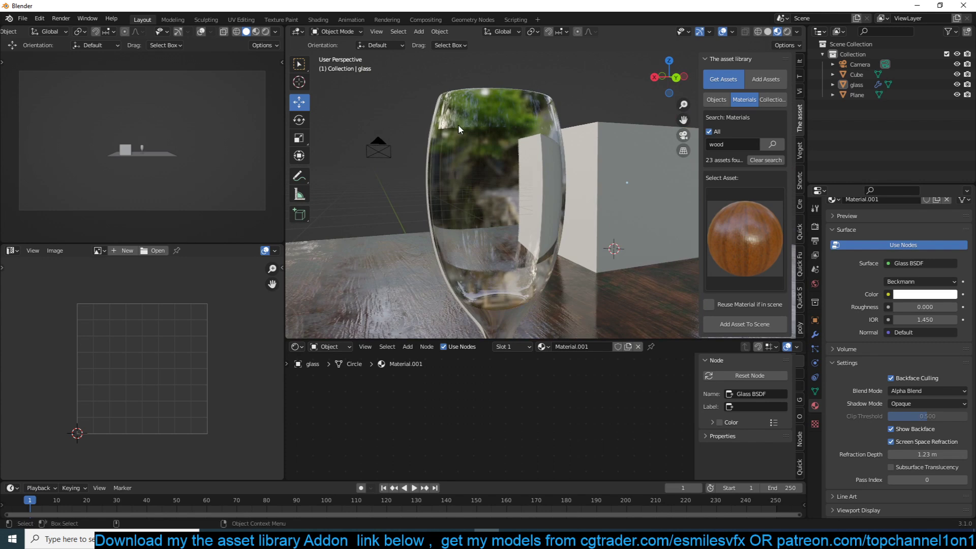
{"action": "middle_click_drag", "start_coordinate": [488, 129], "coordinate": [462, 127]}
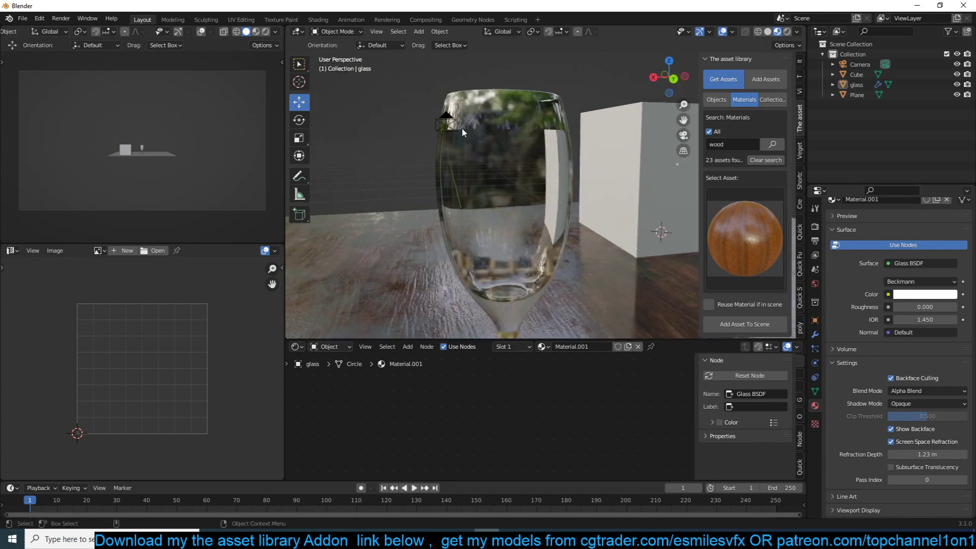
{"action": "left_click", "coordinate": [925, 455]}
{"action": "type", "text": "0.1"}
{"action": "key", "text": "Return"}
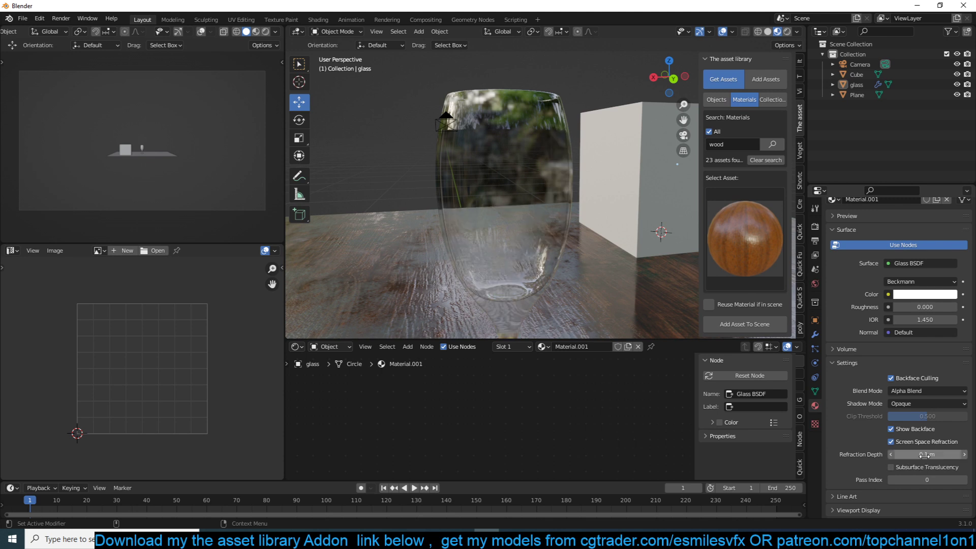
Try Refraction Depths of 0.91 m and 0.001 m while viewing the cube through the glass
{"action": "left_click_drag", "start_coordinate": [917, 455], "coordinate": [894, 440]}
{"action": "scroll", "coordinate": [488, 239], "scroll_direction": "down", "scroll_amount": 3}
{"action": "middle_click_drag", "start_coordinate": [488, 239], "coordinate": [510, 179]}
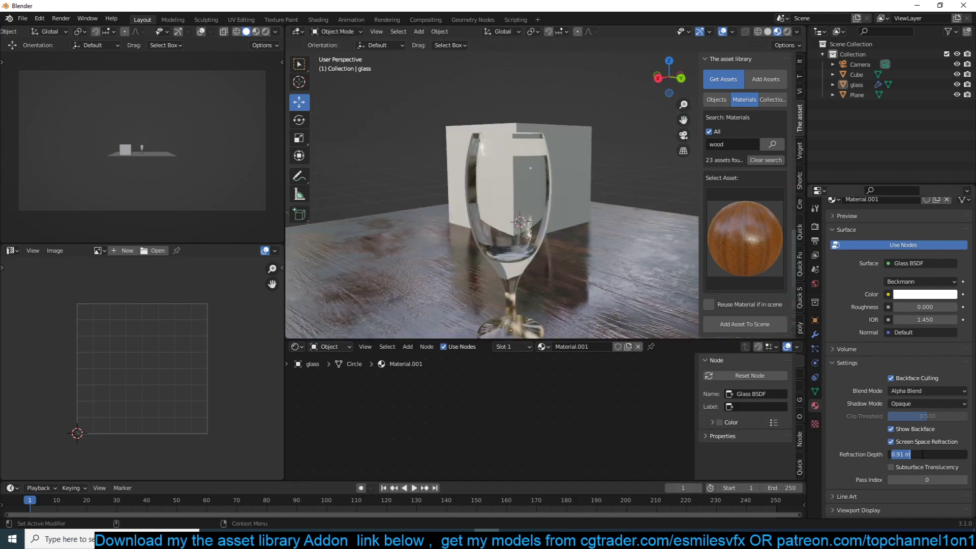
{"action": "key", "text": "Return"}
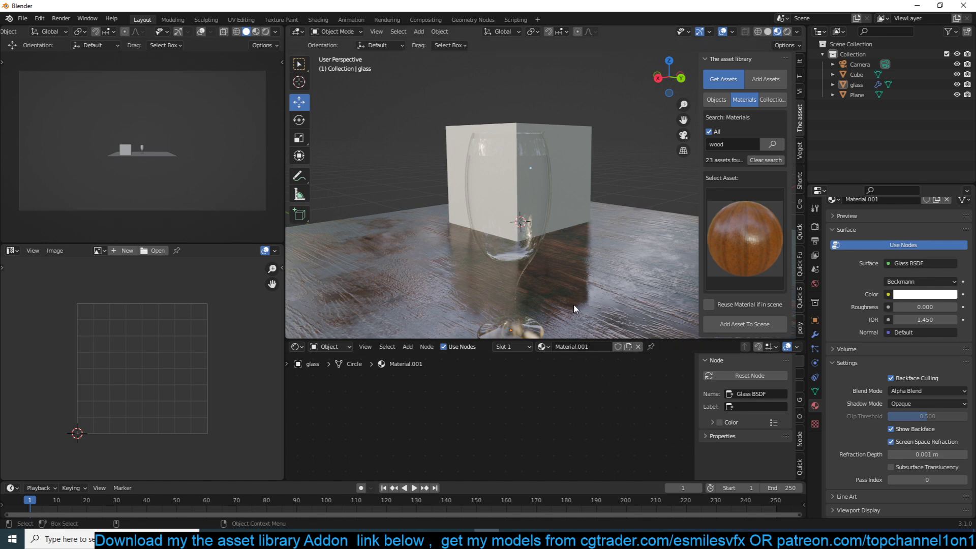
{"action": "middle_click_drag", "start_coordinate": [554, 288], "coordinate": [562, 185]}
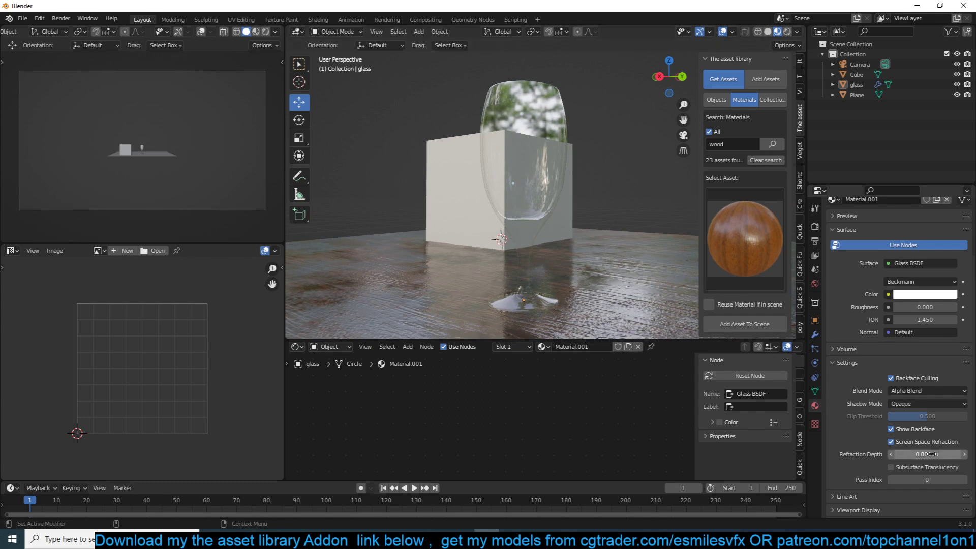
Set the Refraction Depth to 0.111 m and select the glass
{"action": "mouse_move", "coordinate": [921, 454]}
{"action": "left_mouse_down"}
{"action": "mouse_move", "coordinate": [909, 455]}
{"action": "mouse_move", "coordinate": [928, 454]}
{"action": "left_mouse_up"}
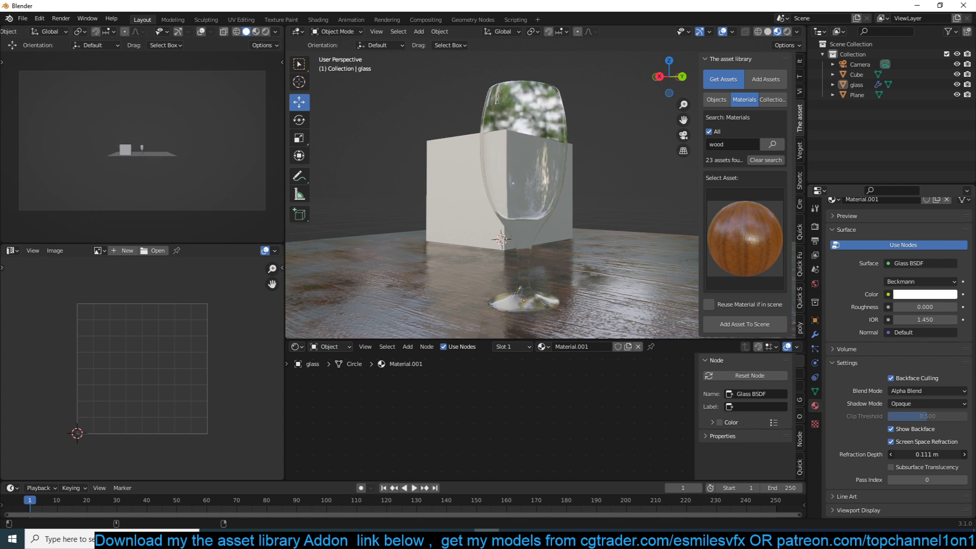
{"action": "mouse_move", "coordinate": [590, 228]}
{"action": "middle_mouse_down"}
{"action": "mouse_move", "coordinate": [555, 240]}
{"action": "mouse_move", "coordinate": [502, 211]}
{"action": "mouse_move", "coordinate": [577, 223]}
{"action": "mouse_move", "coordinate": [557, 237]}
{"action": "mouse_move", "coordinate": [613, 230]}
{"action": "mouse_move", "coordinate": [575, 243]}
{"action": "mouse_move", "coordinate": [575, 227]}
{"action": "mouse_move", "coordinate": [608, 228]}
{"action": "middle_mouse_up"}
{"action": "left_click", "coordinate": [543, 203]}
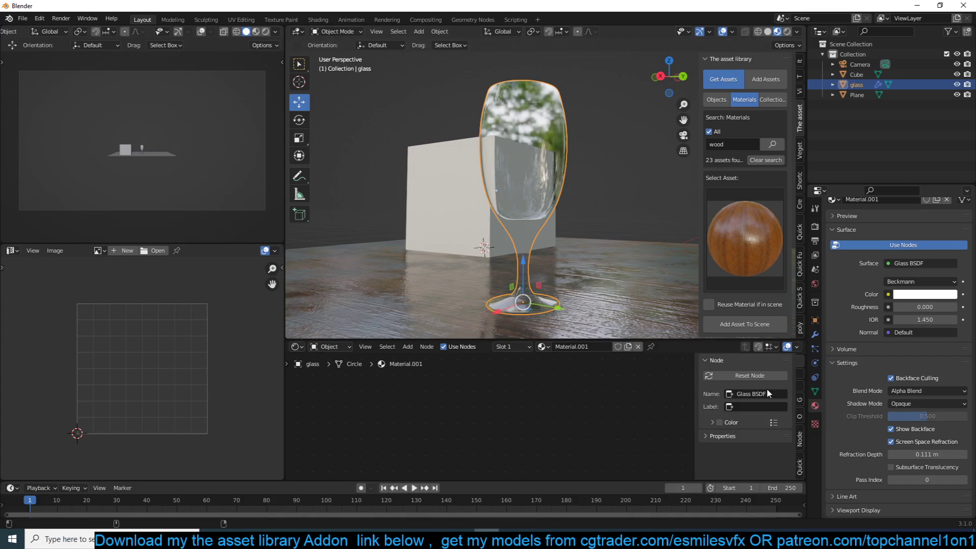
Frame the glass material's node tree in the shader editor and select the Glass BSDF node
{"action": "left_click", "coordinate": [536, 393]}
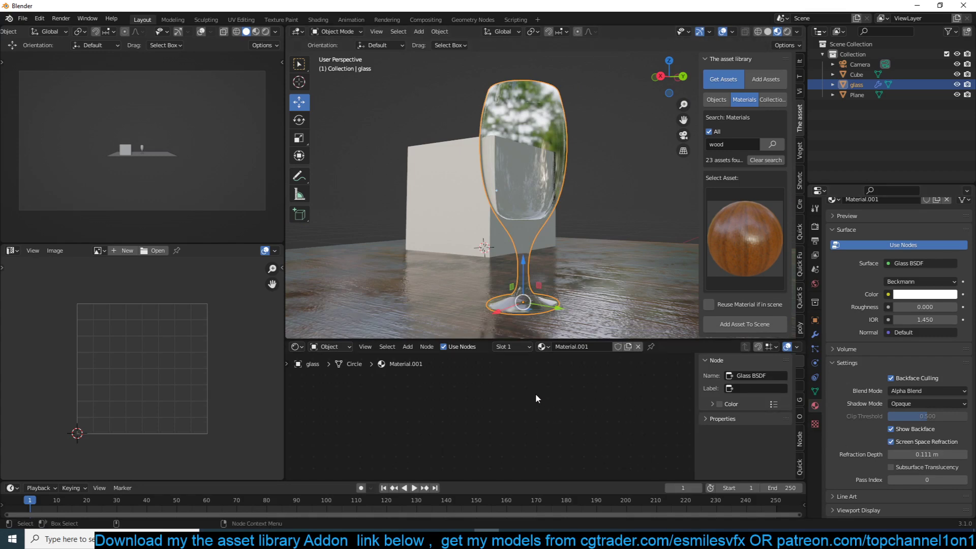
{"action": "key", "text": "Home"}
{"action": "middle_click_drag", "start_coordinate": [464, 417], "coordinate": [522, 417]}
{"action": "scroll", "coordinate": [603, 415], "scroll_direction": "up", "scroll_amount": 3}
{"action": "left_click_drag", "start_coordinate": [422, 369], "coordinate": [586, 451]}
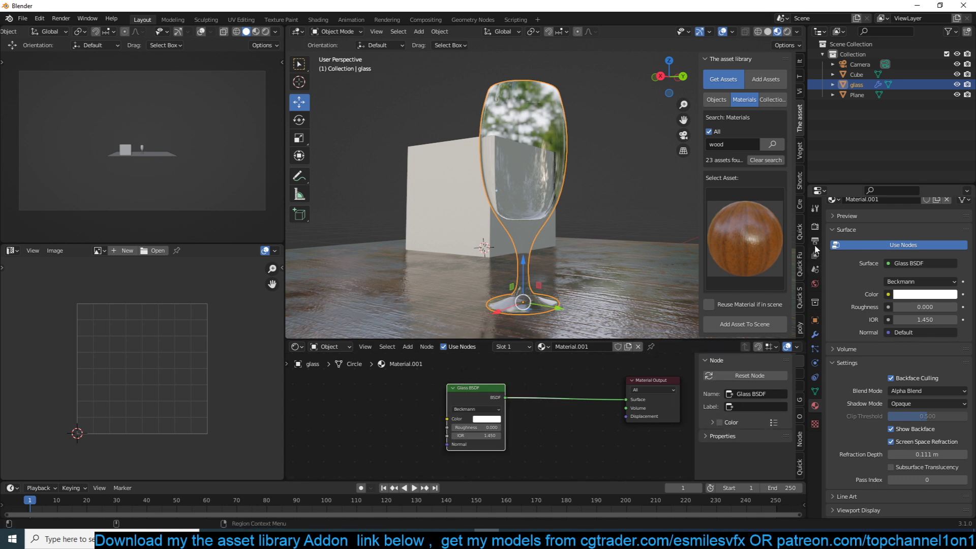
Review the Screen Space Reflections render settings and the glass material's surface, blend and refraction settings
{"action": "left_click", "coordinate": [815, 228]}
{"action": "scroll", "coordinate": [875, 265], "scroll_direction": "up", "scroll_amount": 3}
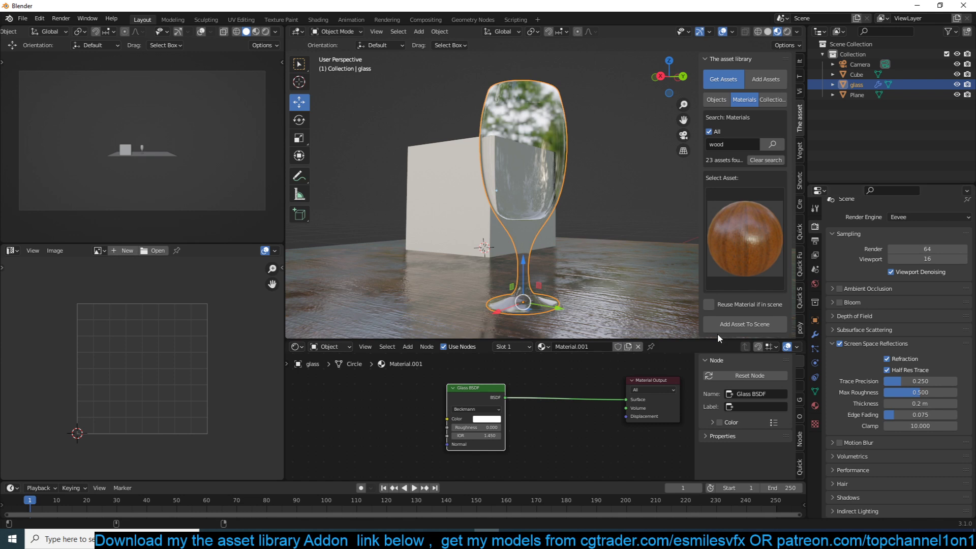
{"action": "left_click", "coordinate": [815, 404]}
{"action": "scroll", "coordinate": [874, 417], "scroll_direction": "down", "scroll_amount": 3}
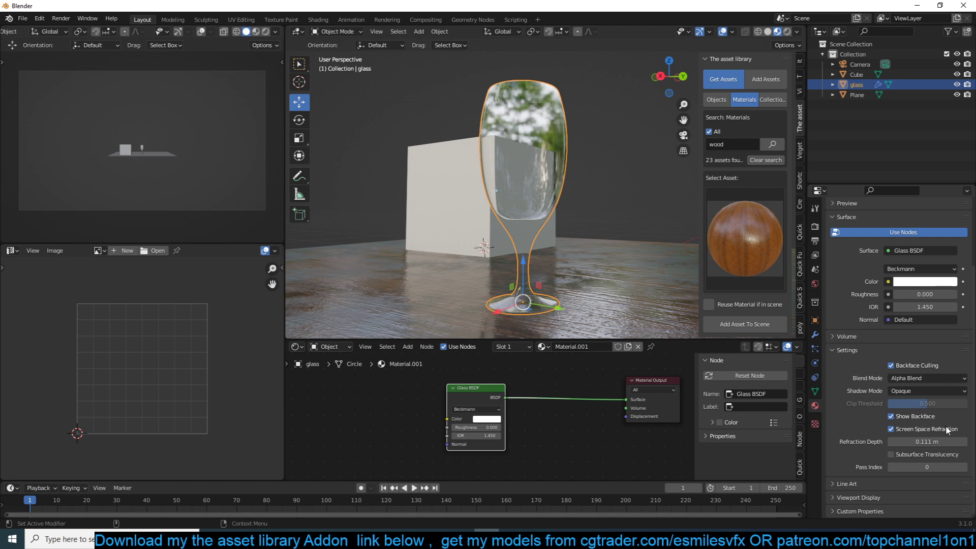
View the glass and cube from farther away, select the glass to check its material settings, and deselect it
{"action": "middle_click_drag", "start_coordinate": [549, 178], "coordinate": [585, 141]}
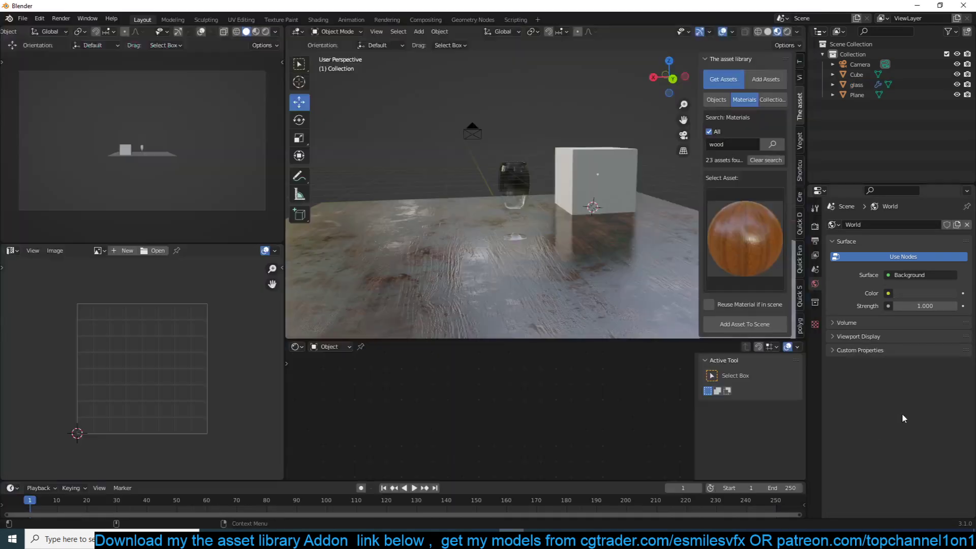
{"action": "middle_click_drag", "start_coordinate": [635, 204], "coordinate": [694, 108]}
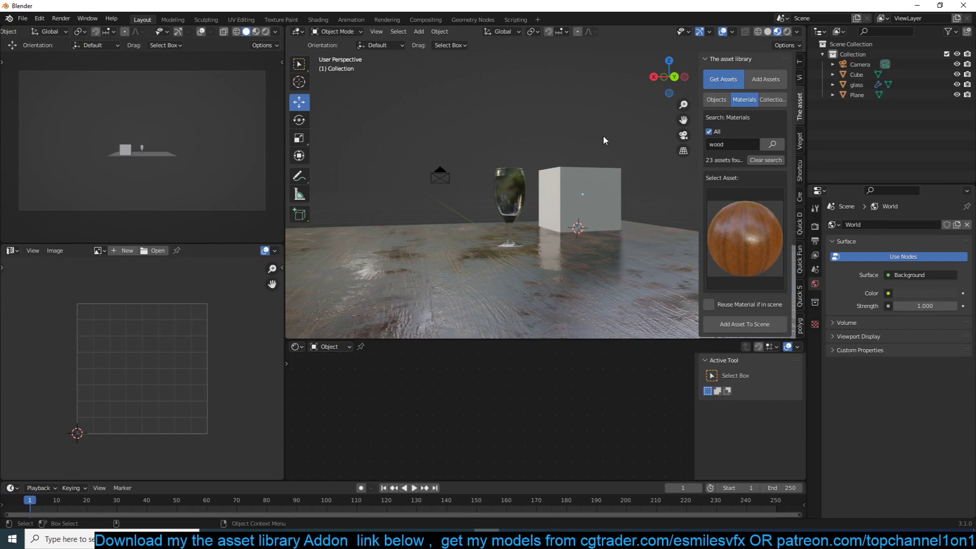
{"action": "middle_click_drag", "start_coordinate": [600, 138], "coordinate": [530, 187], "text": "shift"}
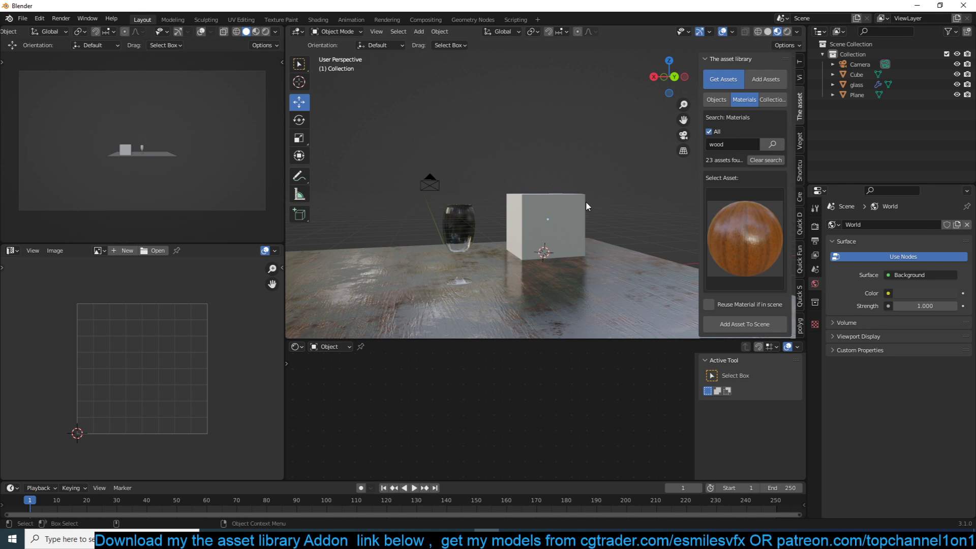
{"action": "left_click", "coordinate": [454, 240]}
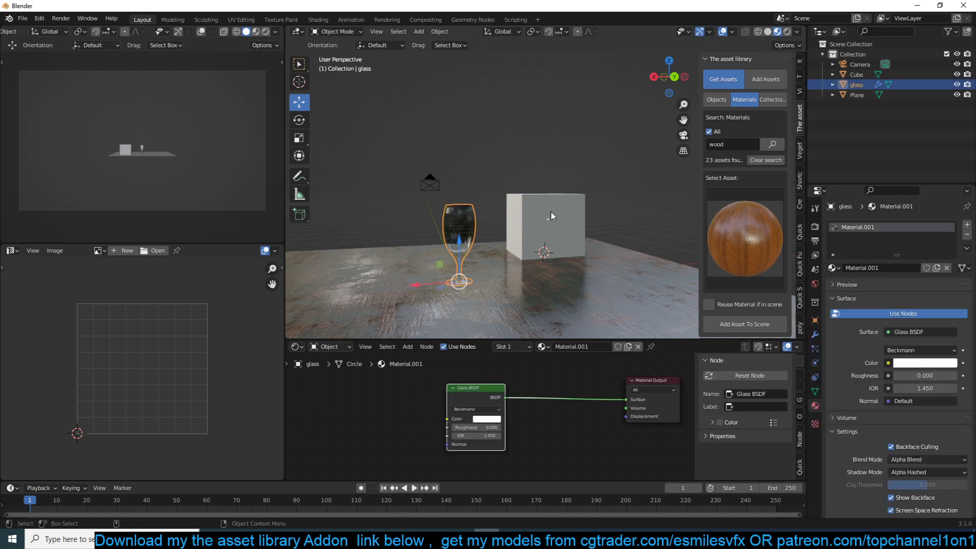
{"action": "left_click", "coordinate": [529, 270]}
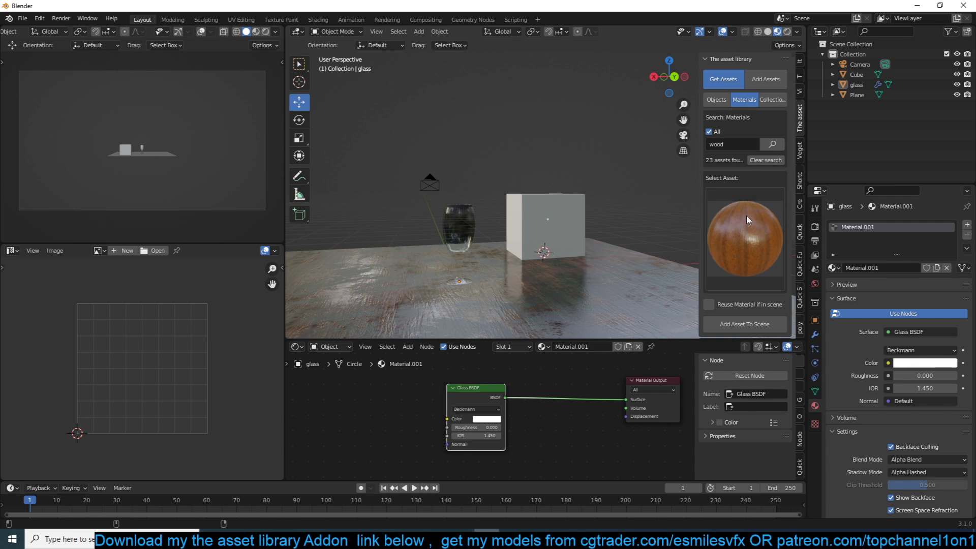